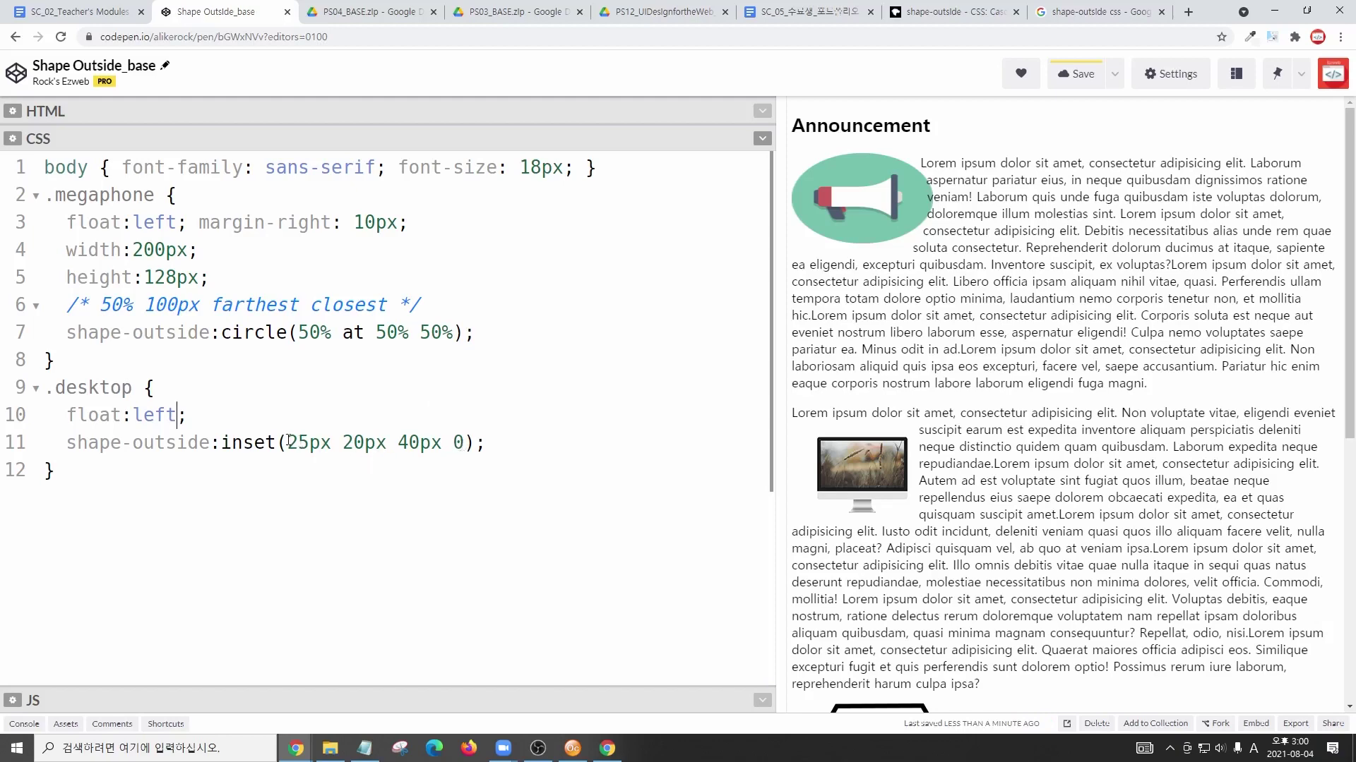
- Highlight the inset() values on line 11, then switch to the MDN shape-outside reference
{"action": "left_click_drag", "start_coordinate": [286, 443], "coordinate": [474, 443]}
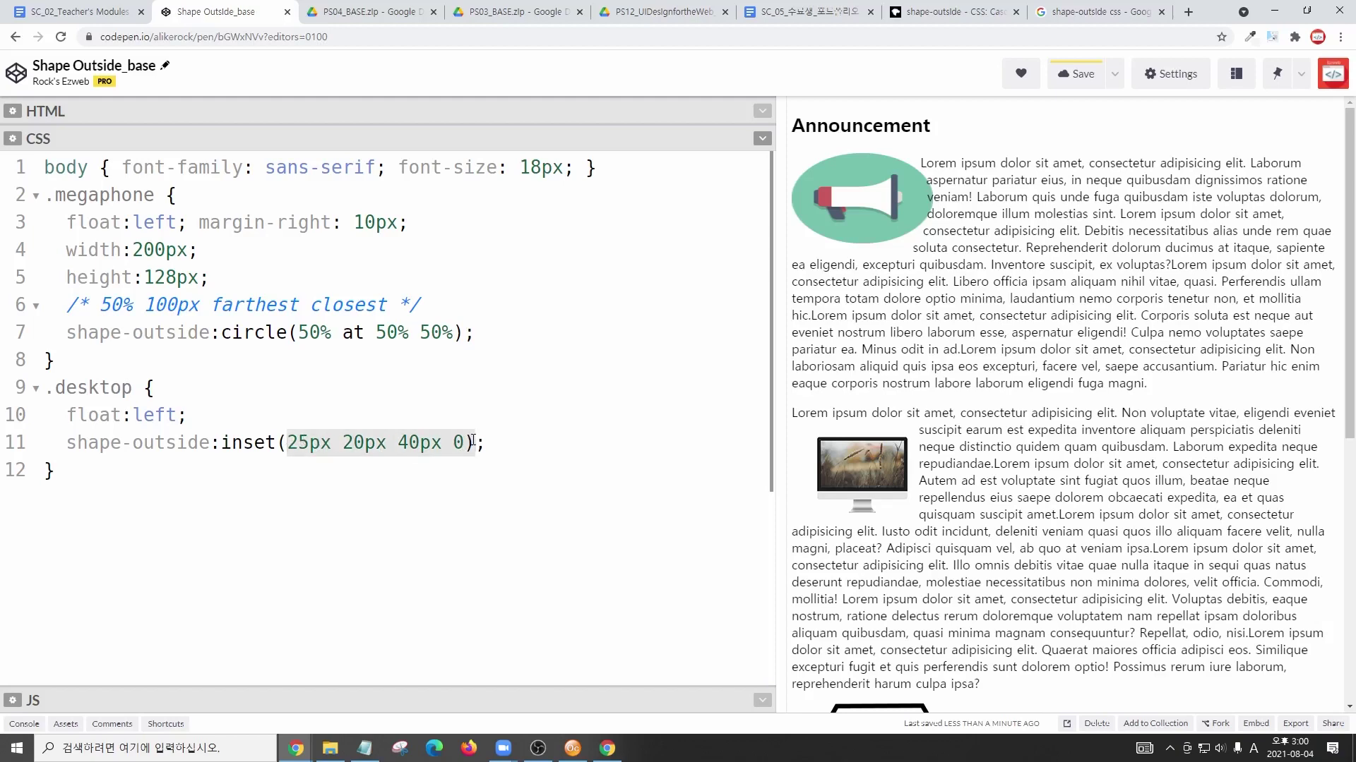
{"action": "left_click", "coordinate": [954, 12]}
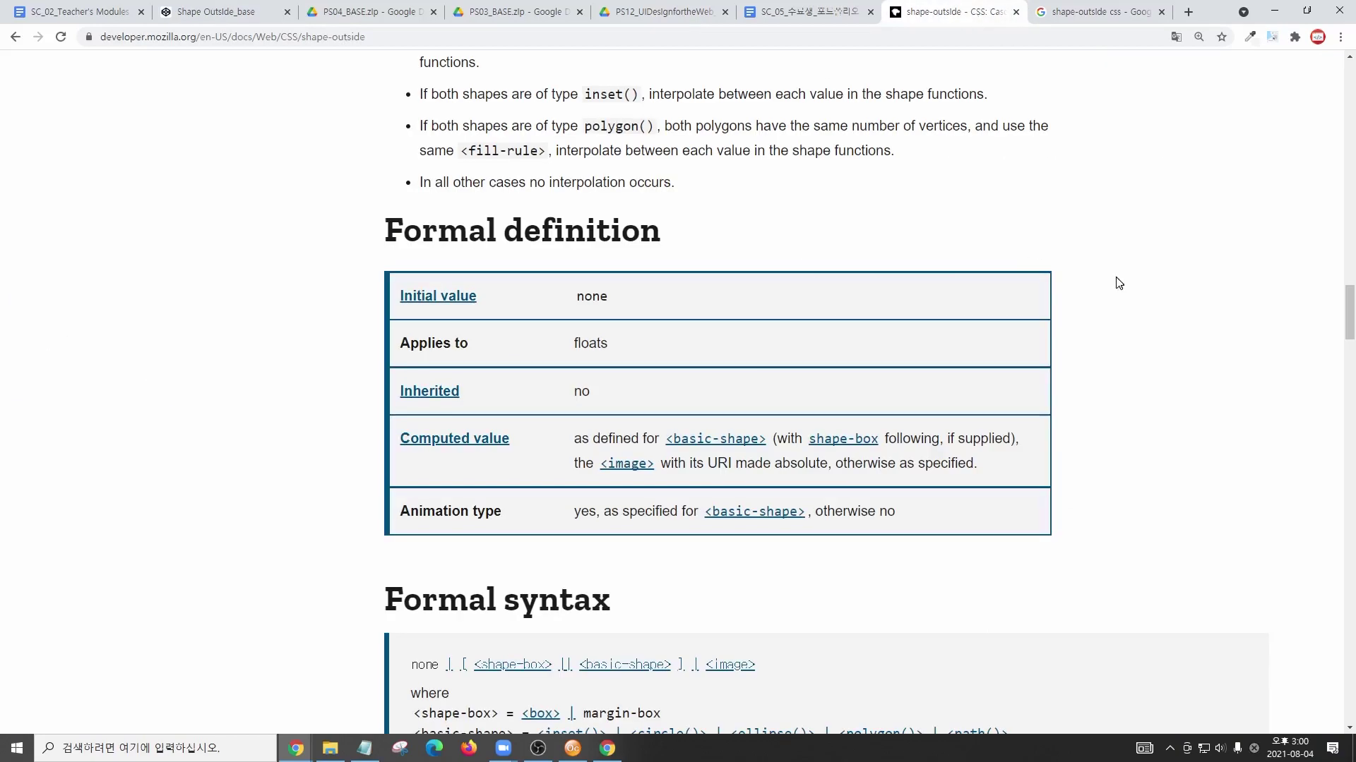
- Find 'inset' on MDN, open the inset() definition, and annotate its top/right/bottom/left offsets sentence
{"action": "key", "text": "ctrl+f"}
{"action": "type", "text": "inset"}
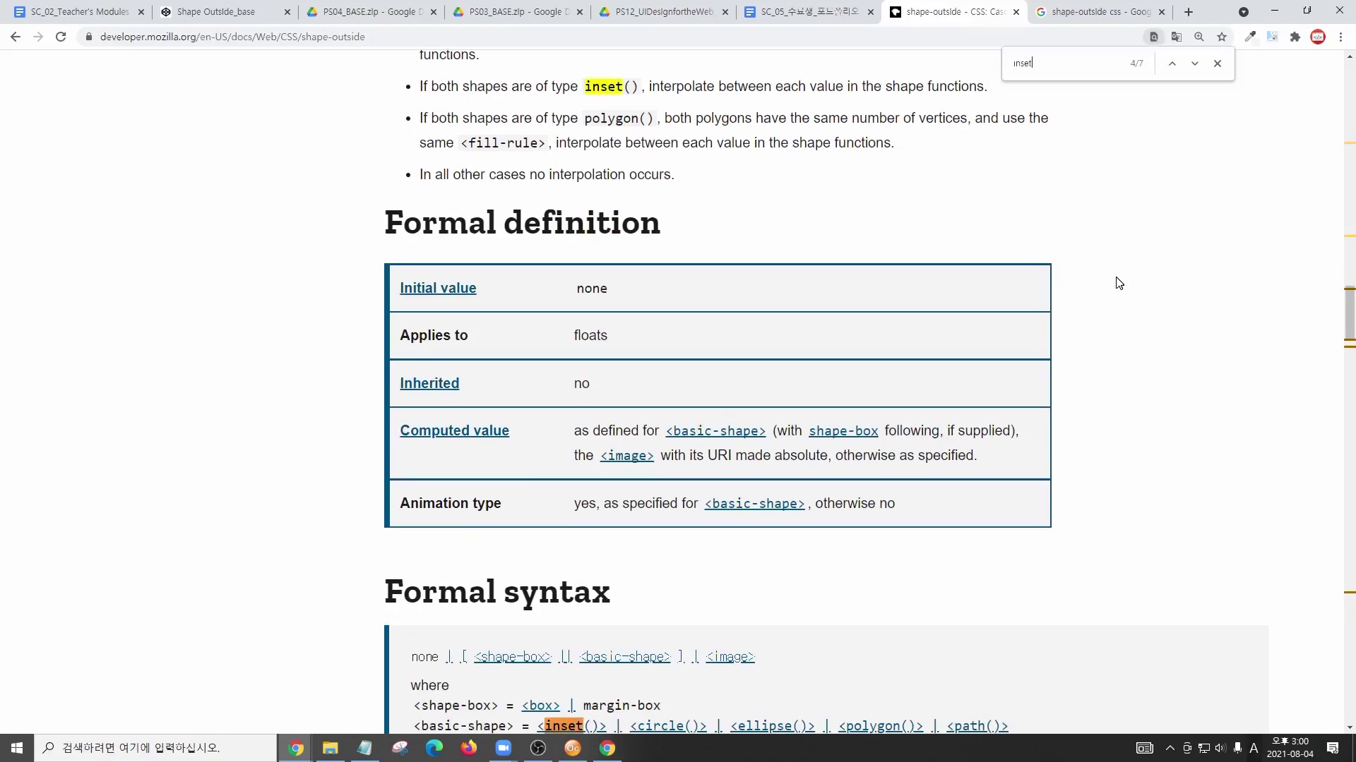
{"action": "key", "text": "ctrl+Return"}
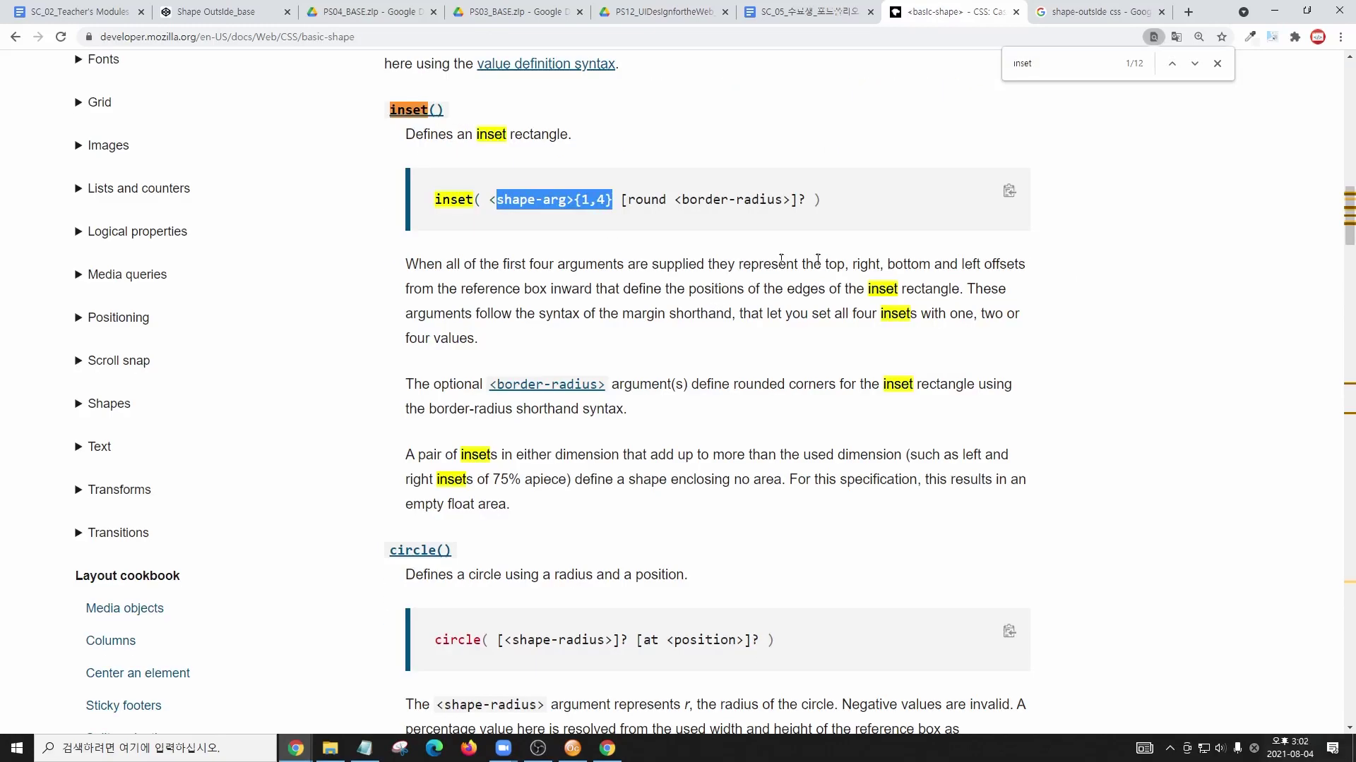
{"action": "left_click", "coordinate": [824, 267]}
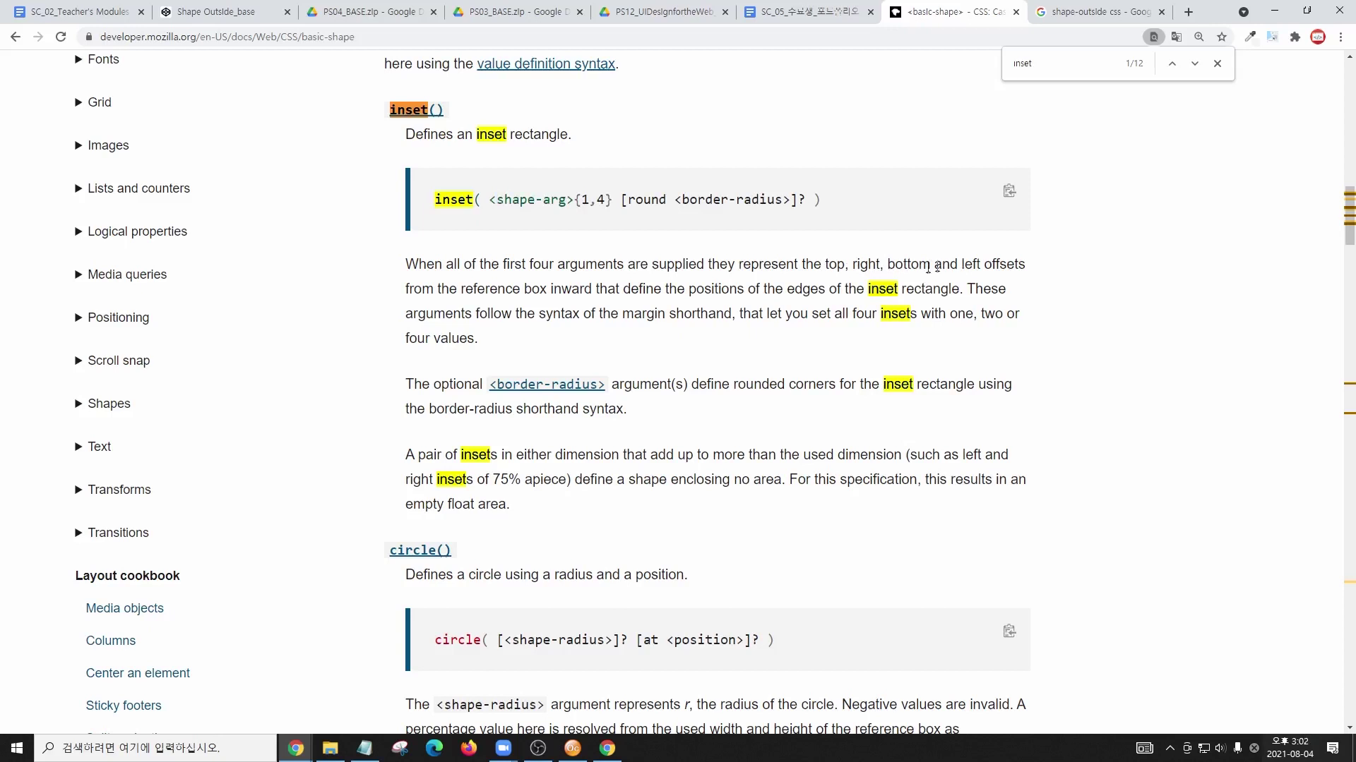
{"action": "key", "text": "ctrl+shift+p"}
{"action": "left_click_drag", "start_coordinate": [819, 248], "coordinate": [987, 277]}
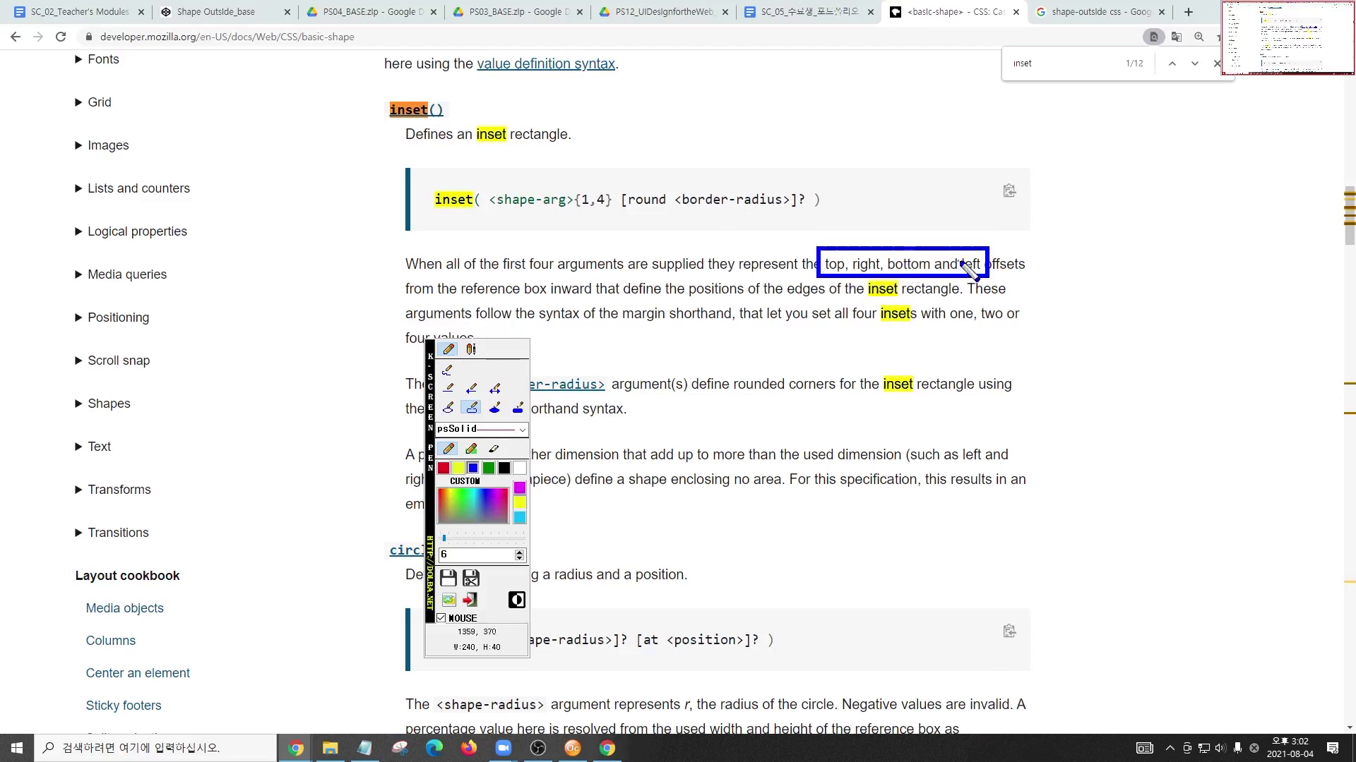
{"action": "left_click", "coordinate": [219, 10]}
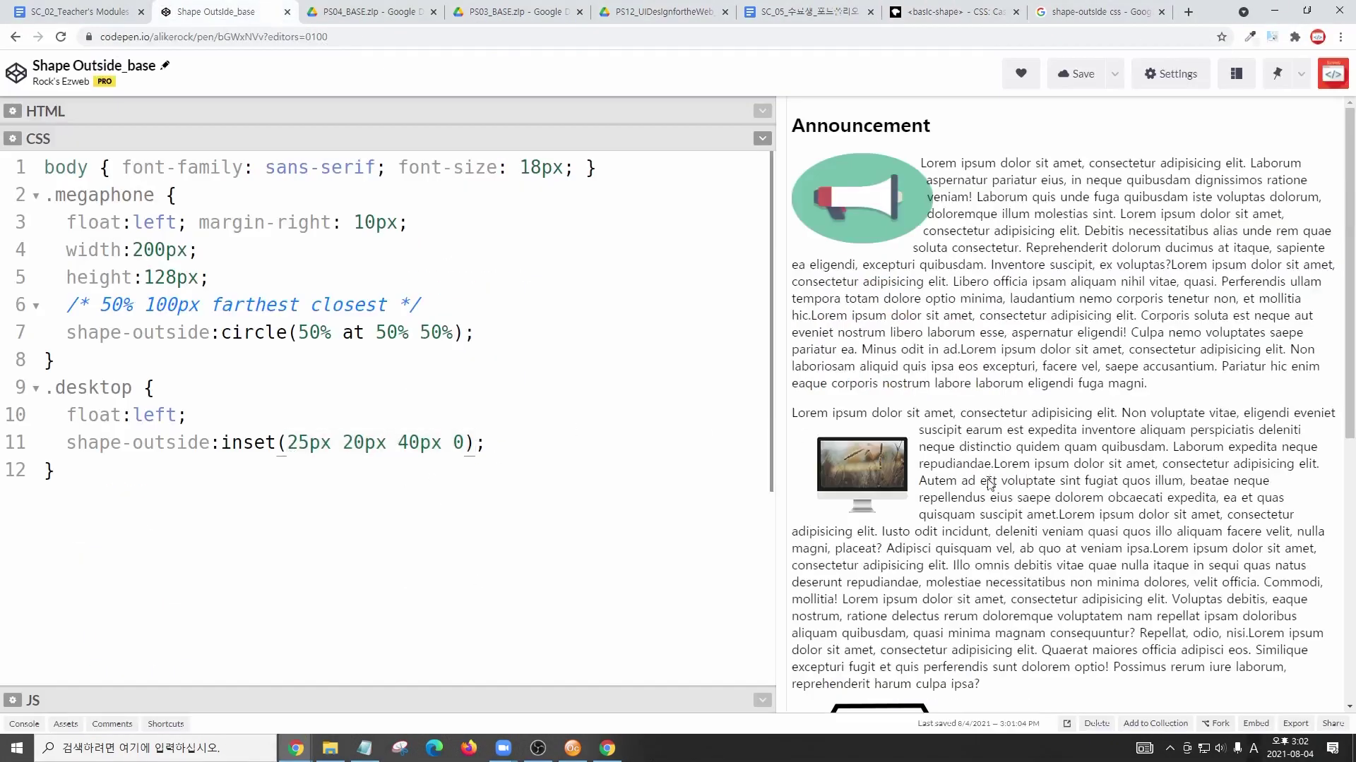
{"action": "key", "text": "F12"}
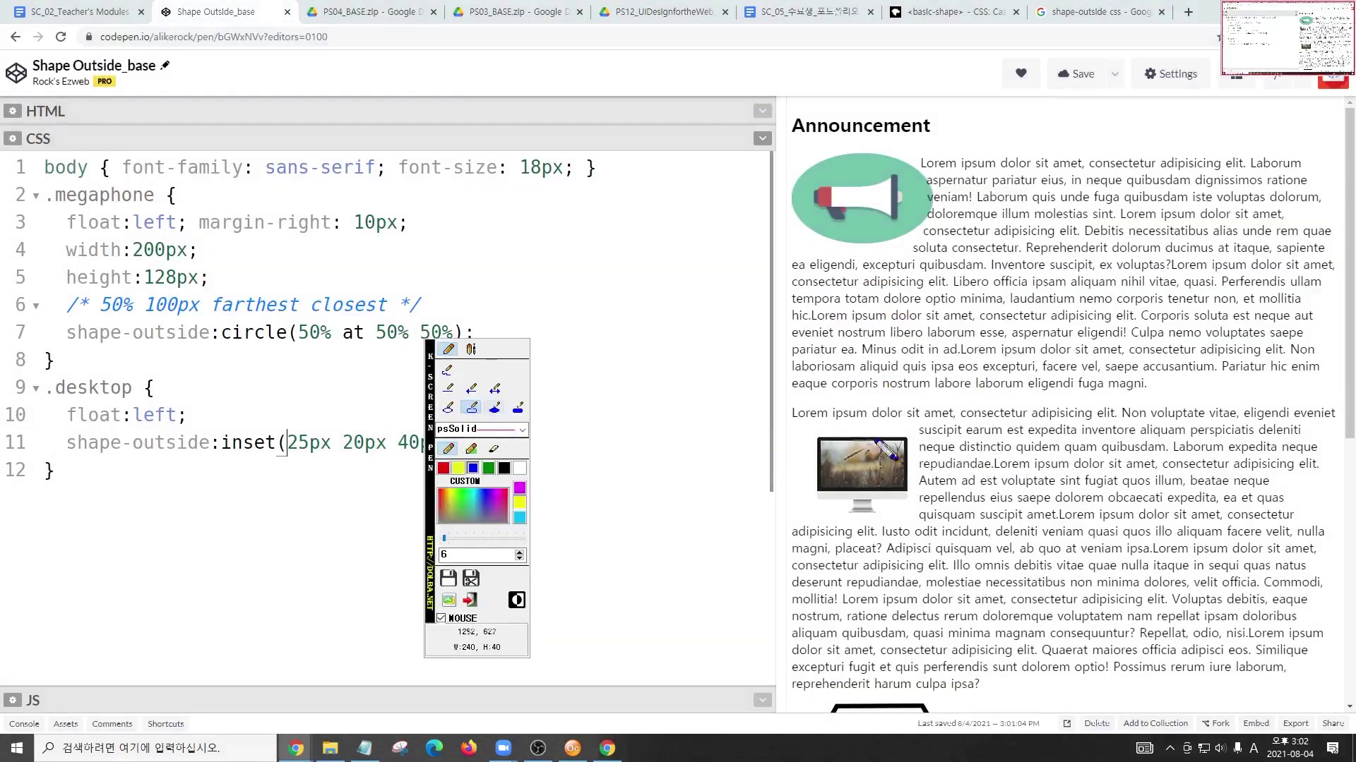
{"action": "left_click_drag", "start_coordinate": [788, 402], "coordinate": [921, 541]}
{"action": "left_click_drag", "start_coordinate": [861, 402], "coordinate": [862, 418]}
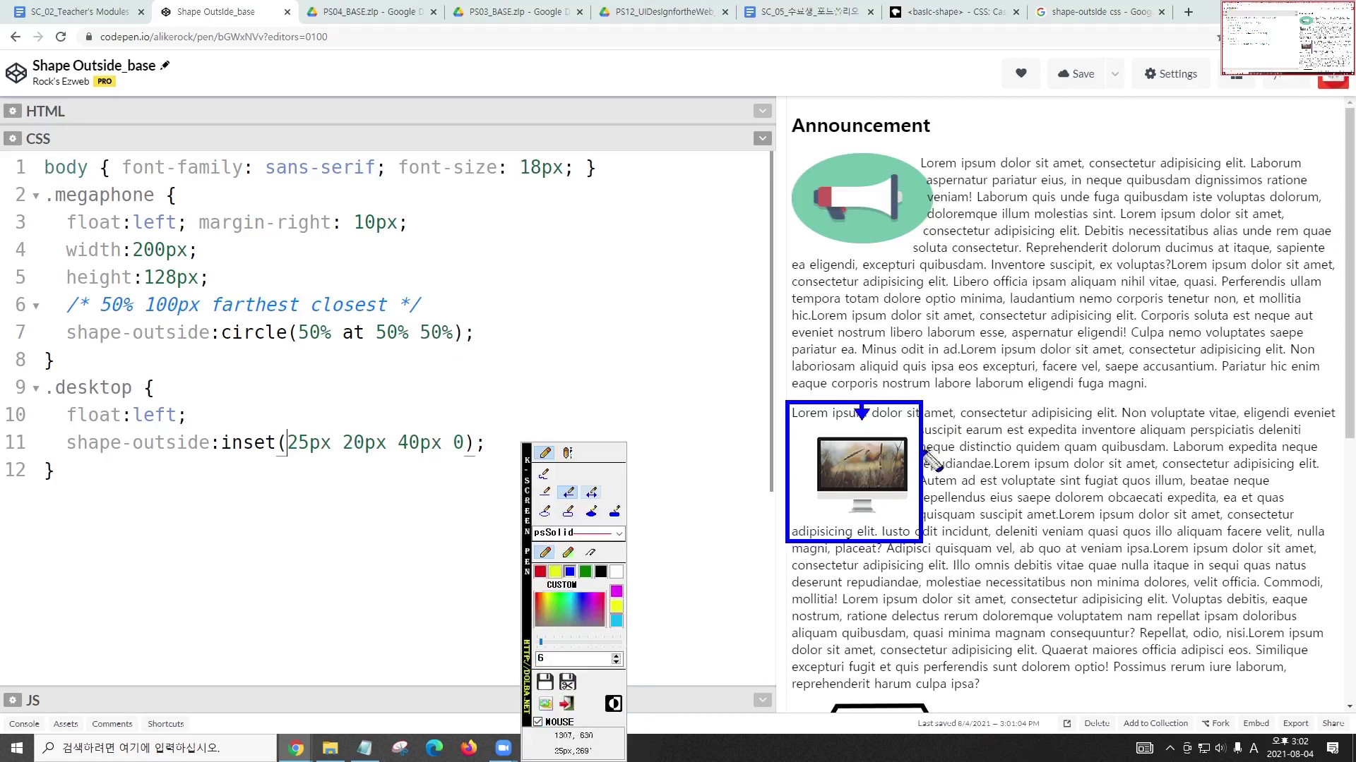
{"action": "left_click_drag", "start_coordinate": [922, 466], "coordinate": [903, 466]}
{"action": "left_click_drag", "start_coordinate": [852, 541], "coordinate": [852, 517]}
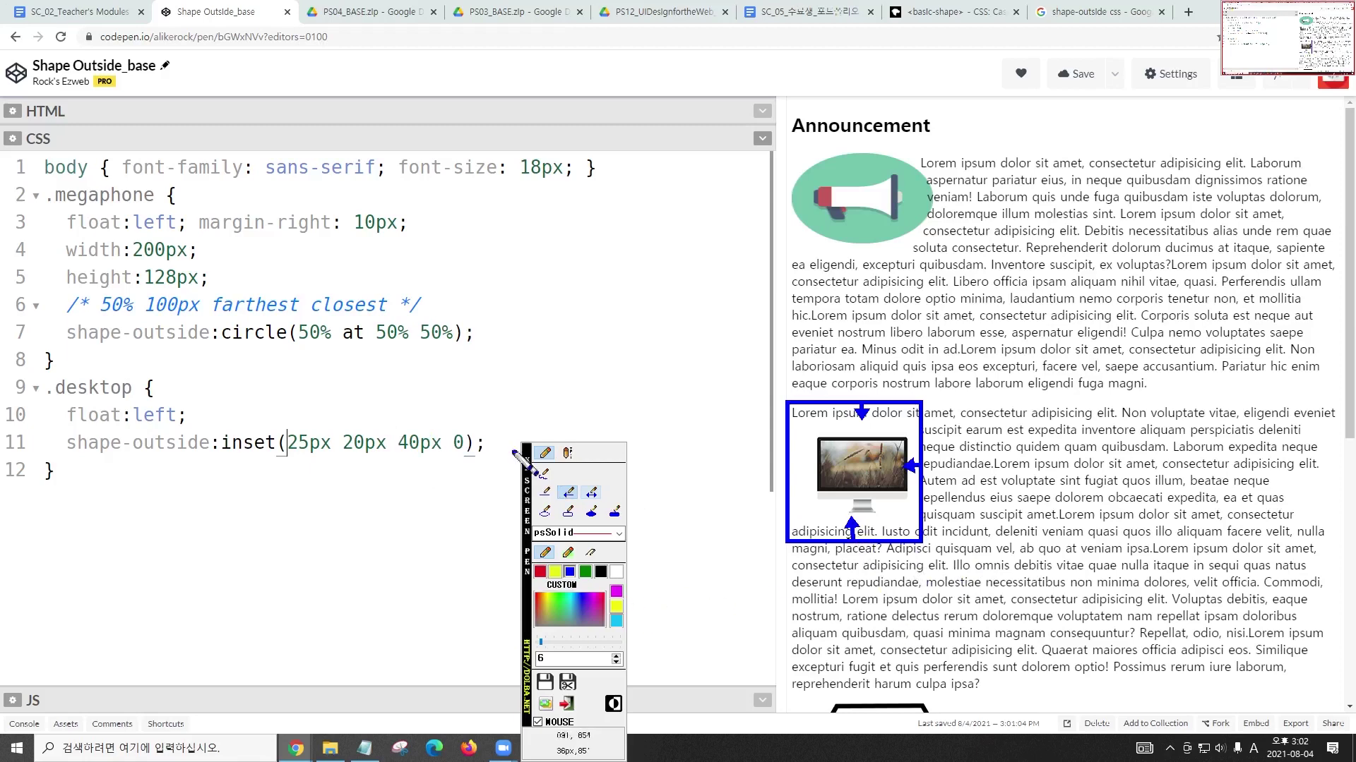
{"action": "left_click_drag", "start_coordinate": [788, 466], "coordinate": [810, 466]}
{"action": "key", "text": "Escape"}
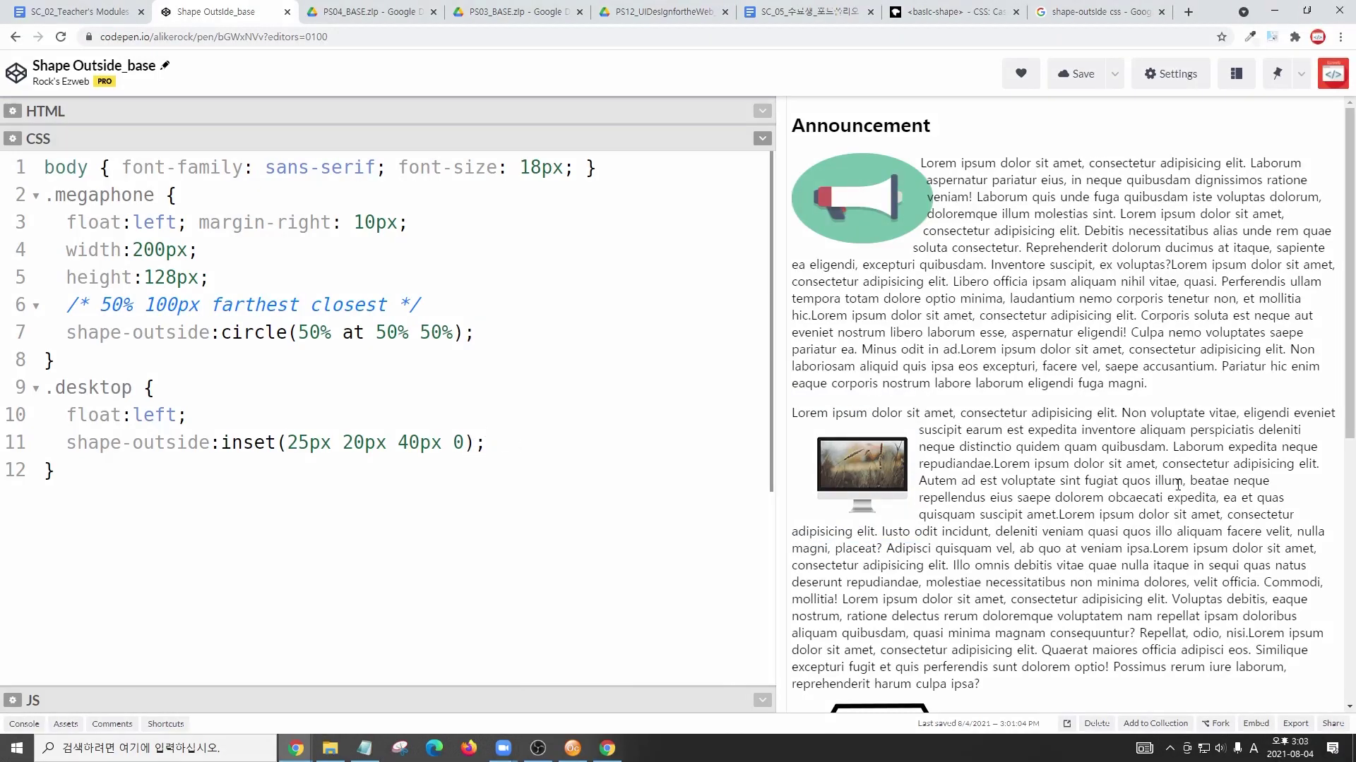
{"action": "scroll", "coordinate": [1178, 485], "scroll_direction": "down", "scroll_amount": 3}
{"action": "scroll", "coordinate": [1059, 424], "scroll_direction": "down", "scroll_amount": 3}
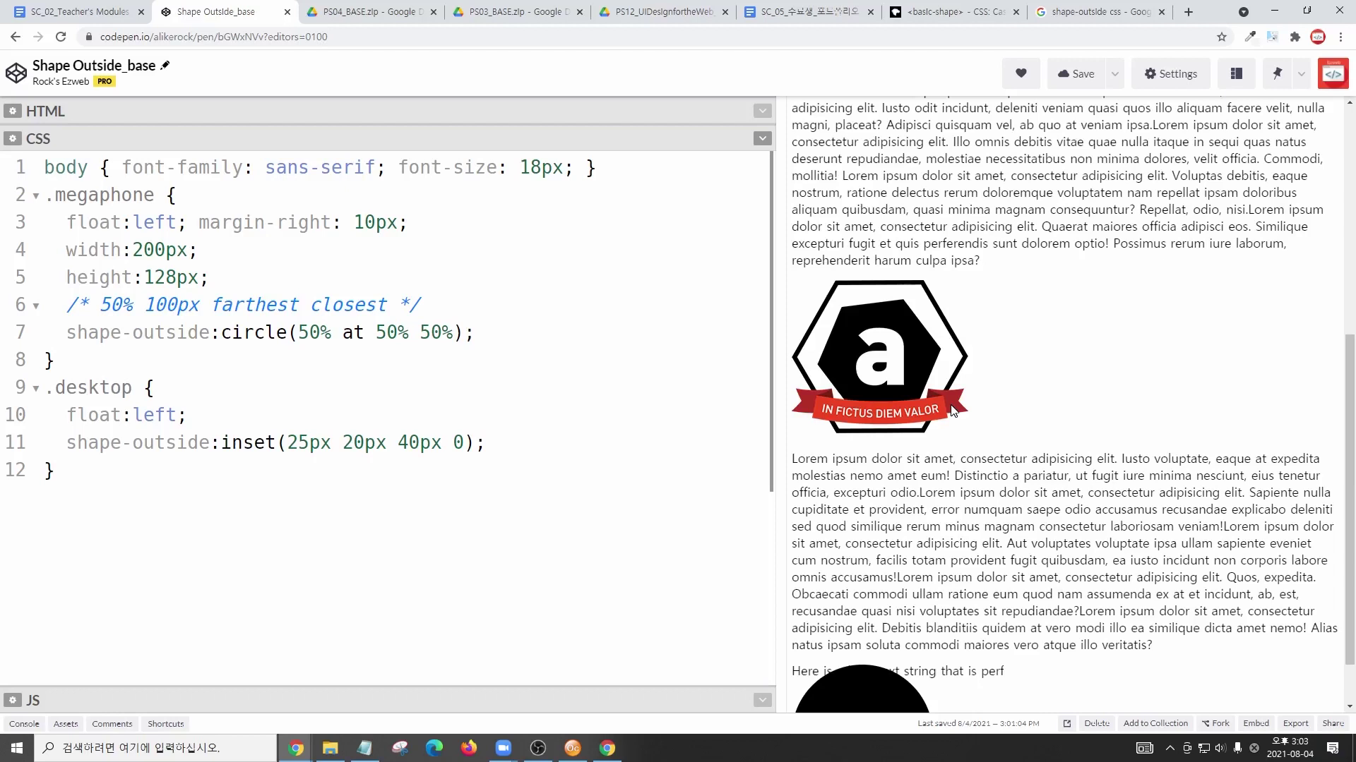
- Confirm the logo image's class in the HTML, then add '.logo{ float: left; }' to the CSS
{"action": "left_click", "coordinate": [159, 118]}
{"action": "double_click", "coordinate": [408, 507]}
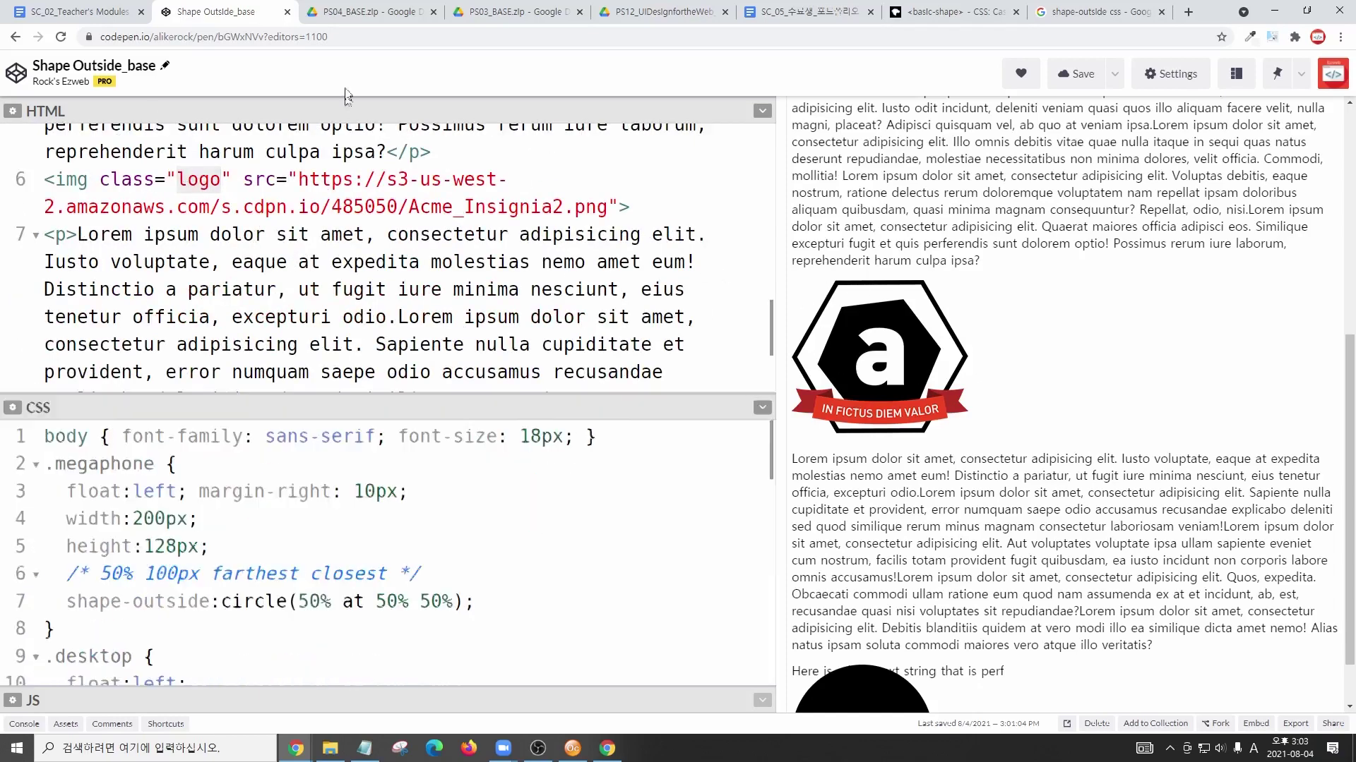
{"action": "key", "text": "Return"}
{"action": "scroll", "coordinate": [267, 294], "scroll_direction": "down", "scroll_amount": 3}
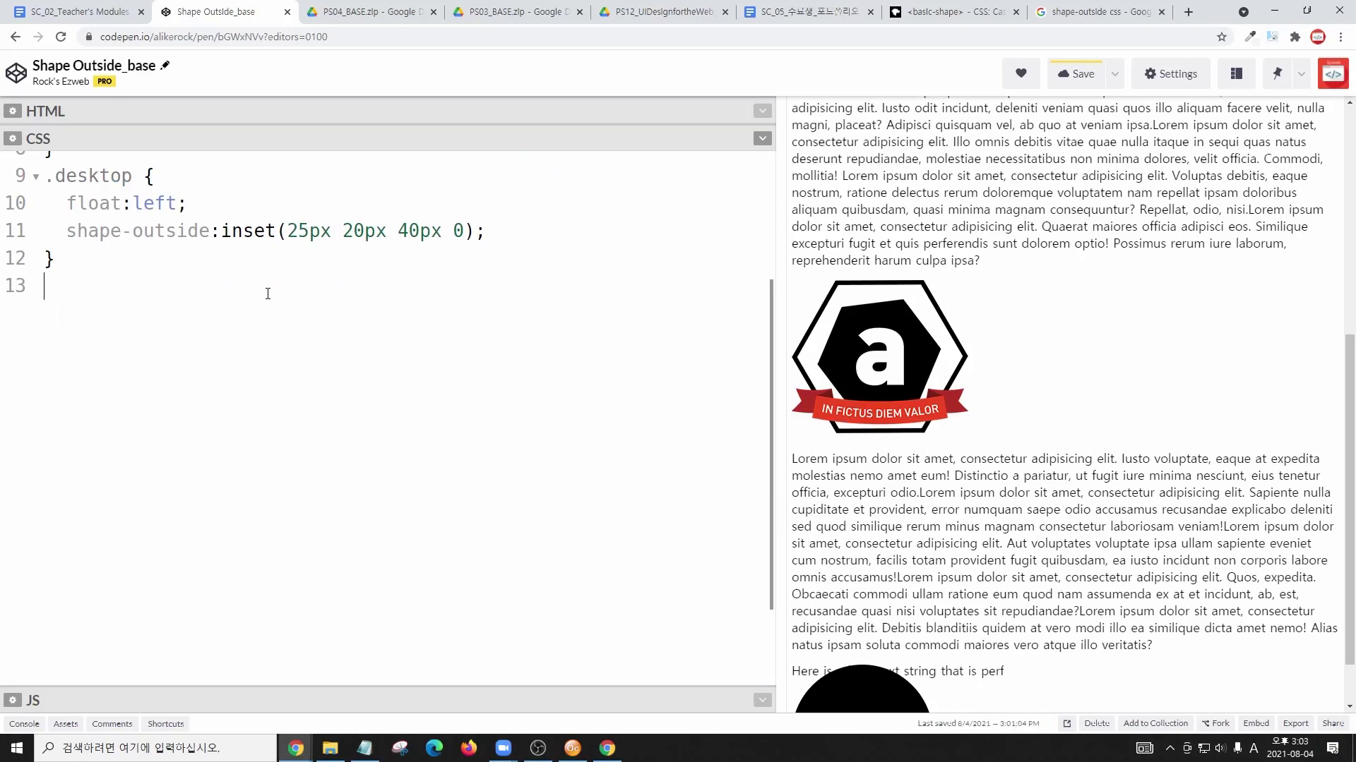
{"action": "type", "text": ".lgo"}
{"action": "key", "text": "BackSpace"}
{"action": "key", "text": "BackSpace"}
{"action": "type", "text": "ogo{"}
{"action": "key", "text": "Return"}
{"action": "type", "text": "fll"}
{"action": "key", "text": "Tab"}
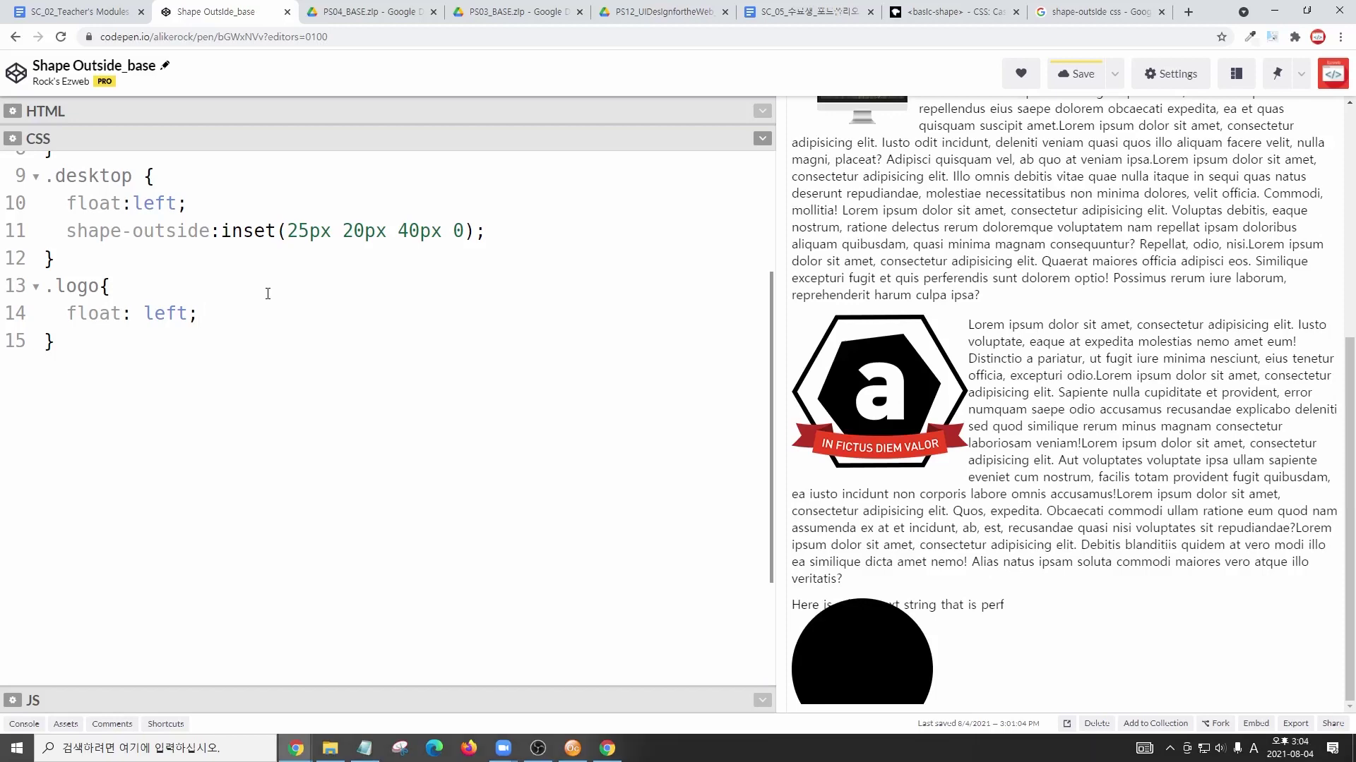
{"action": "left_click", "coordinate": [950, 12]}
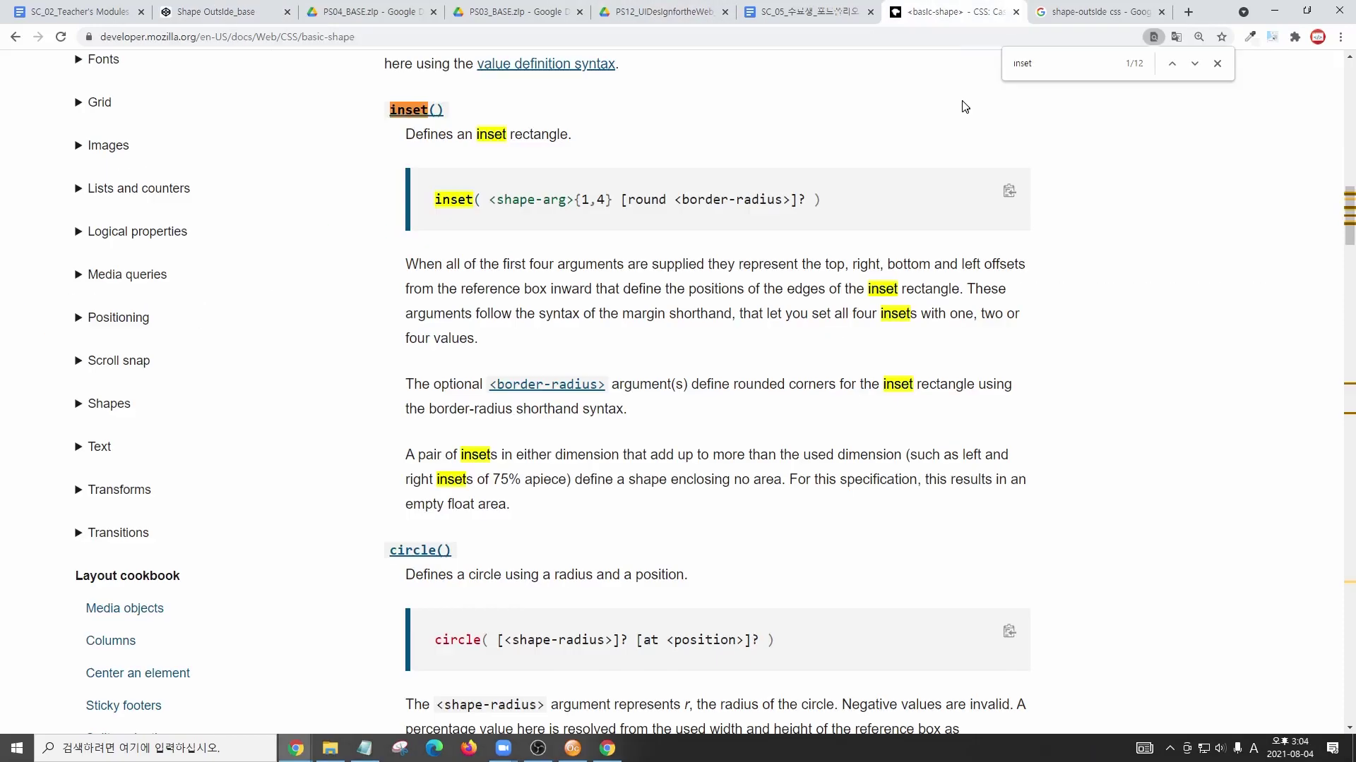
- Go back from the <basic-shape> page to shape-outside and point out the image file name
{"action": "scroll", "coordinate": [798, 138], "scroll_direction": "up", "scroll_amount": 15}
{"action": "scroll", "coordinate": [1184, 230], "scroll_direction": "down", "scroll_amount": 2}
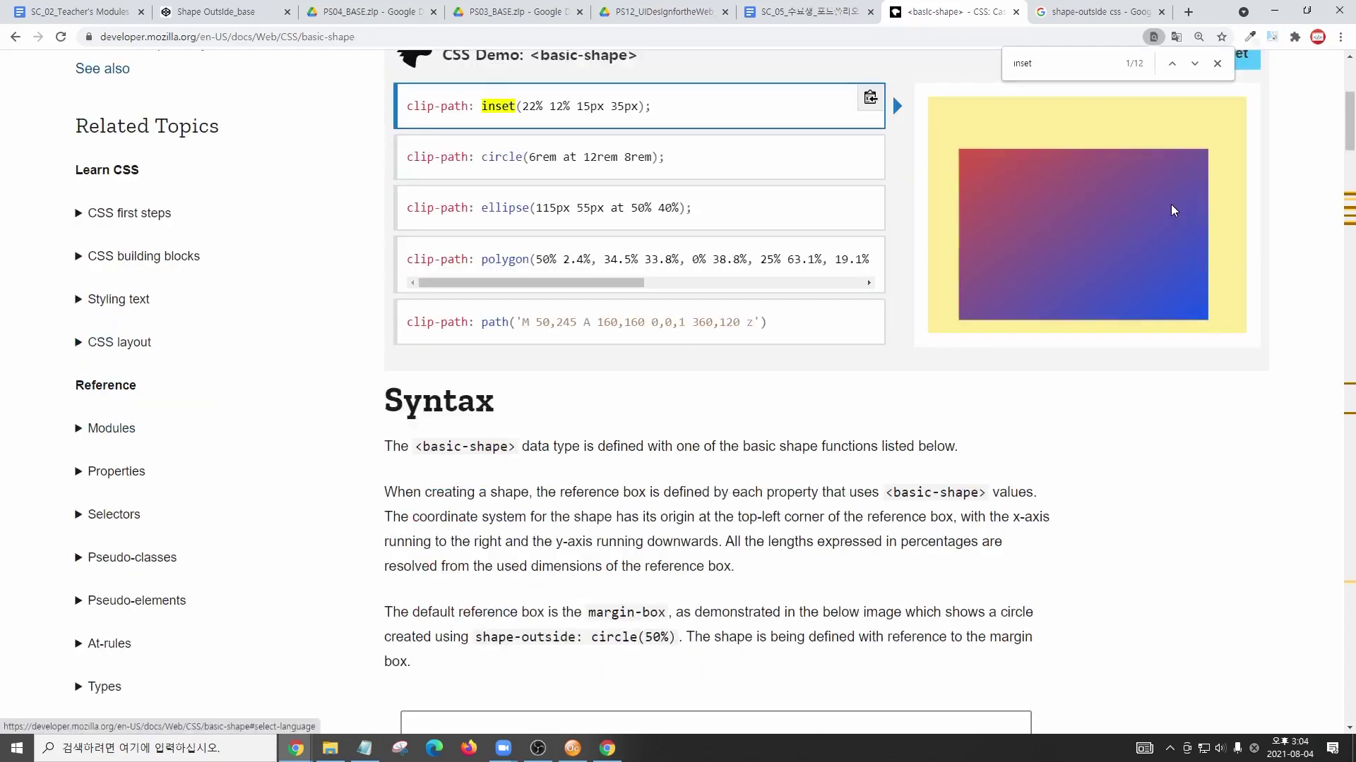
{"action": "scroll", "coordinate": [1165, 209], "scroll_direction": "up", "scroll_amount": 3}
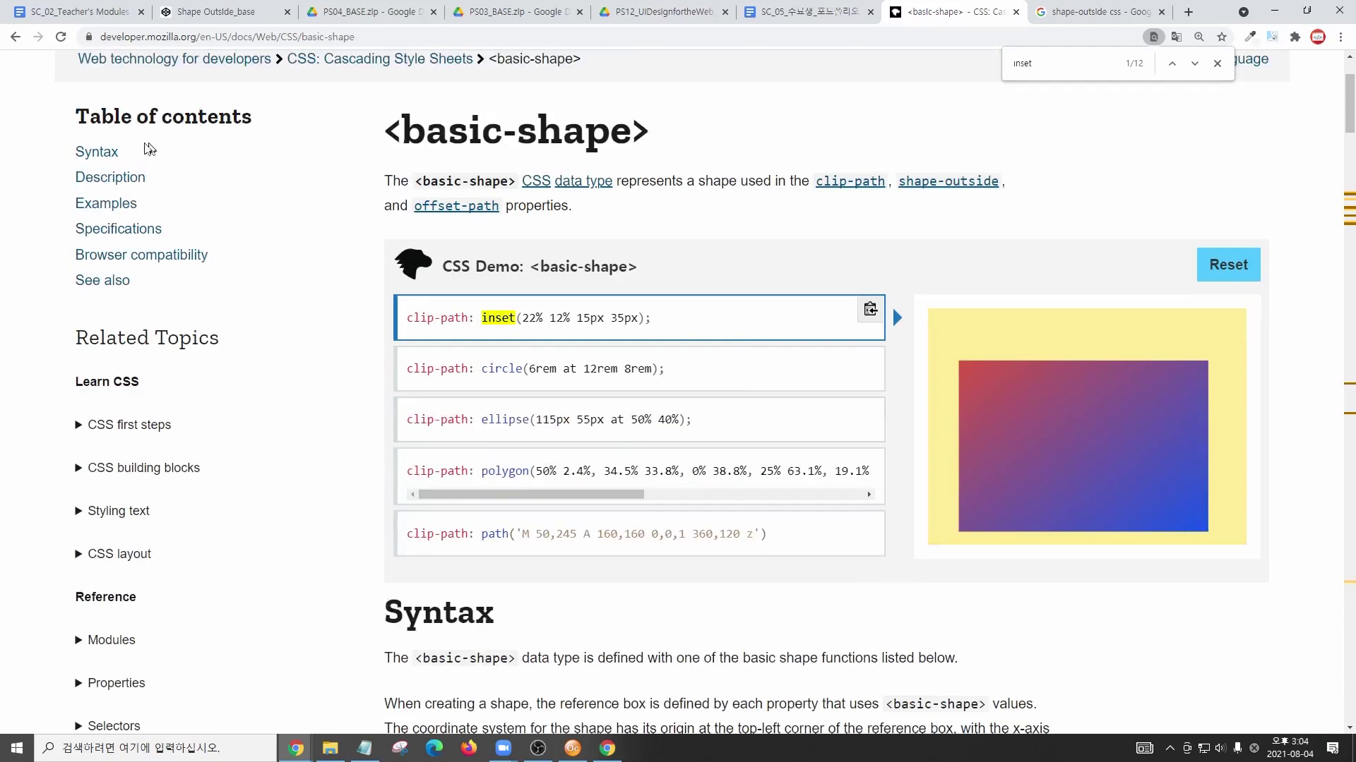
{"action": "left_click", "coordinate": [10, 38]}
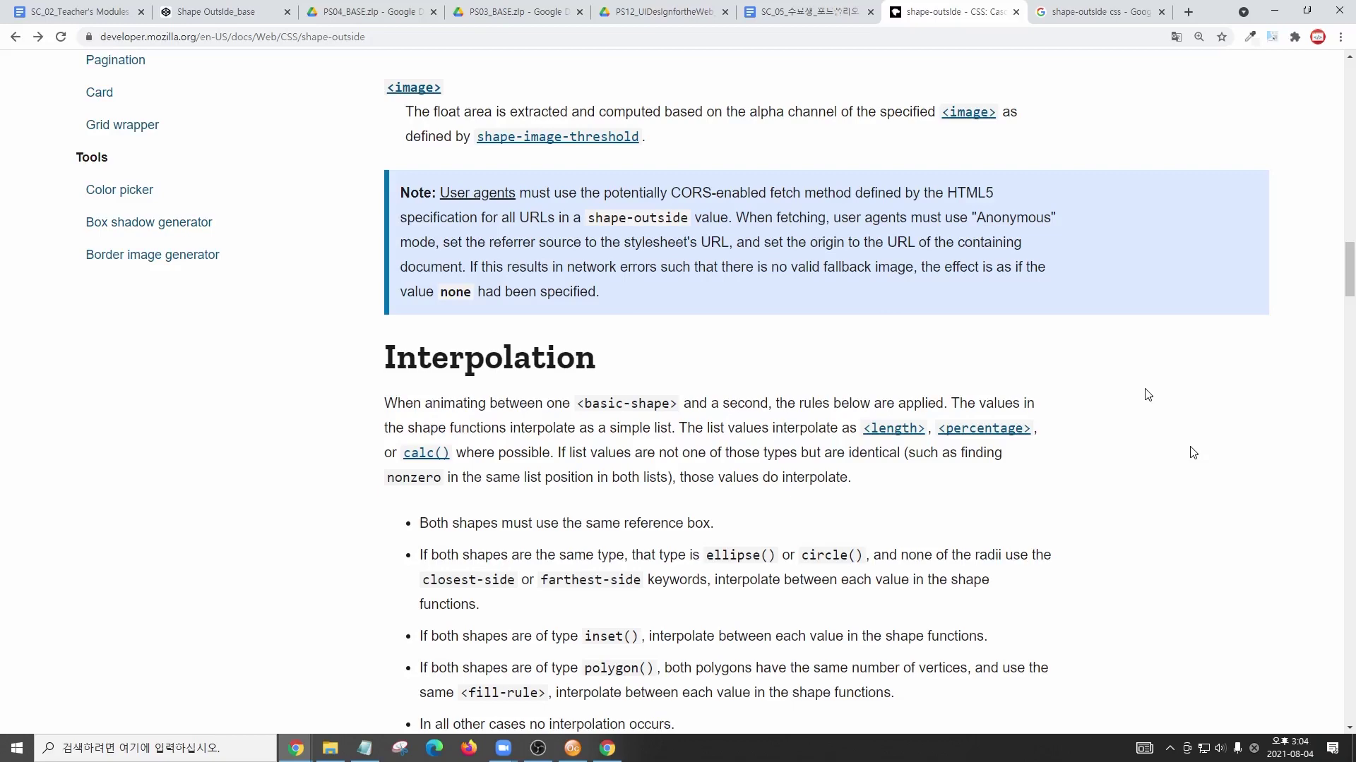
{"action": "scroll", "coordinate": [1147, 395], "scroll_direction": "up", "scroll_amount": 15}
{"action": "left_click_drag", "start_coordinate": [471, 382], "coordinate": [727, 366]}
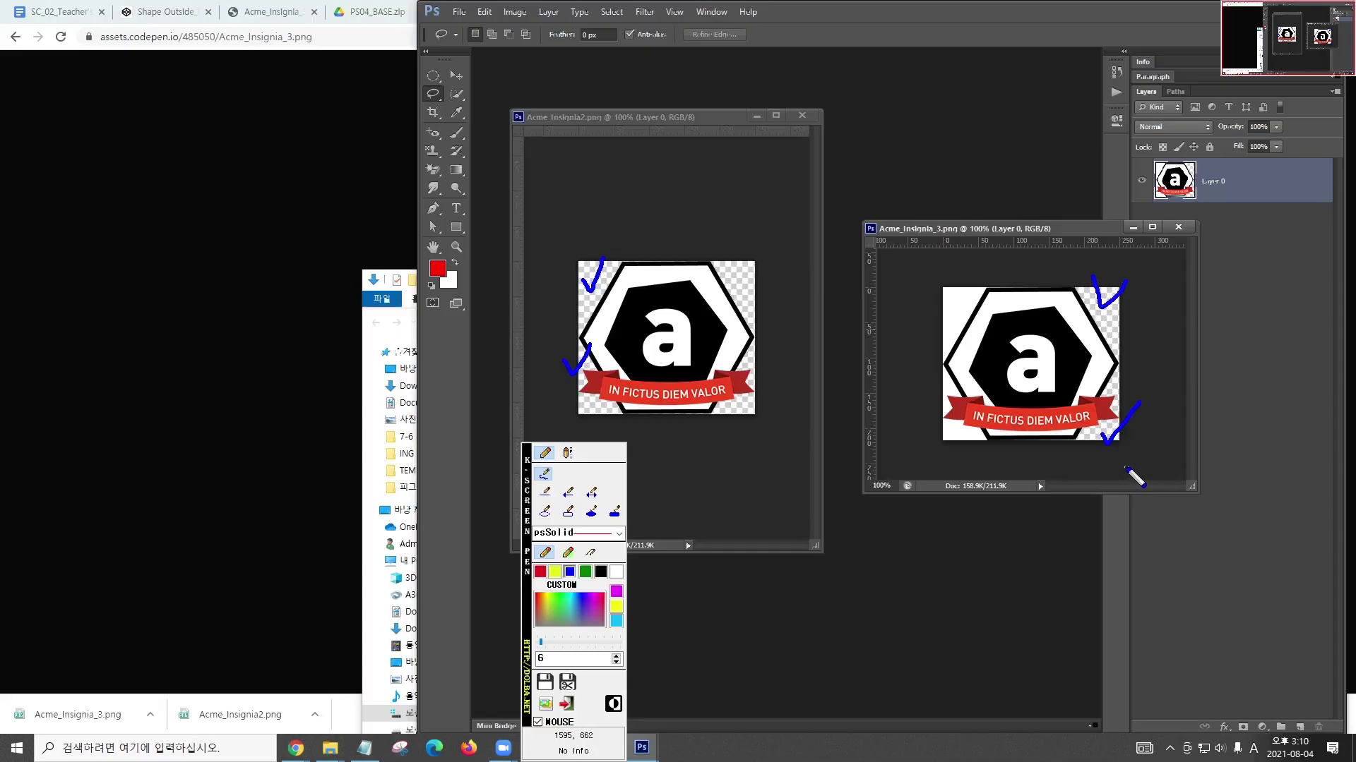
- Move and enlarge the Acme_Insignia_3 window, then measure the insignia's pixel size
{"action": "left_click_drag", "start_coordinate": [1006, 229], "coordinate": [953, 206]}
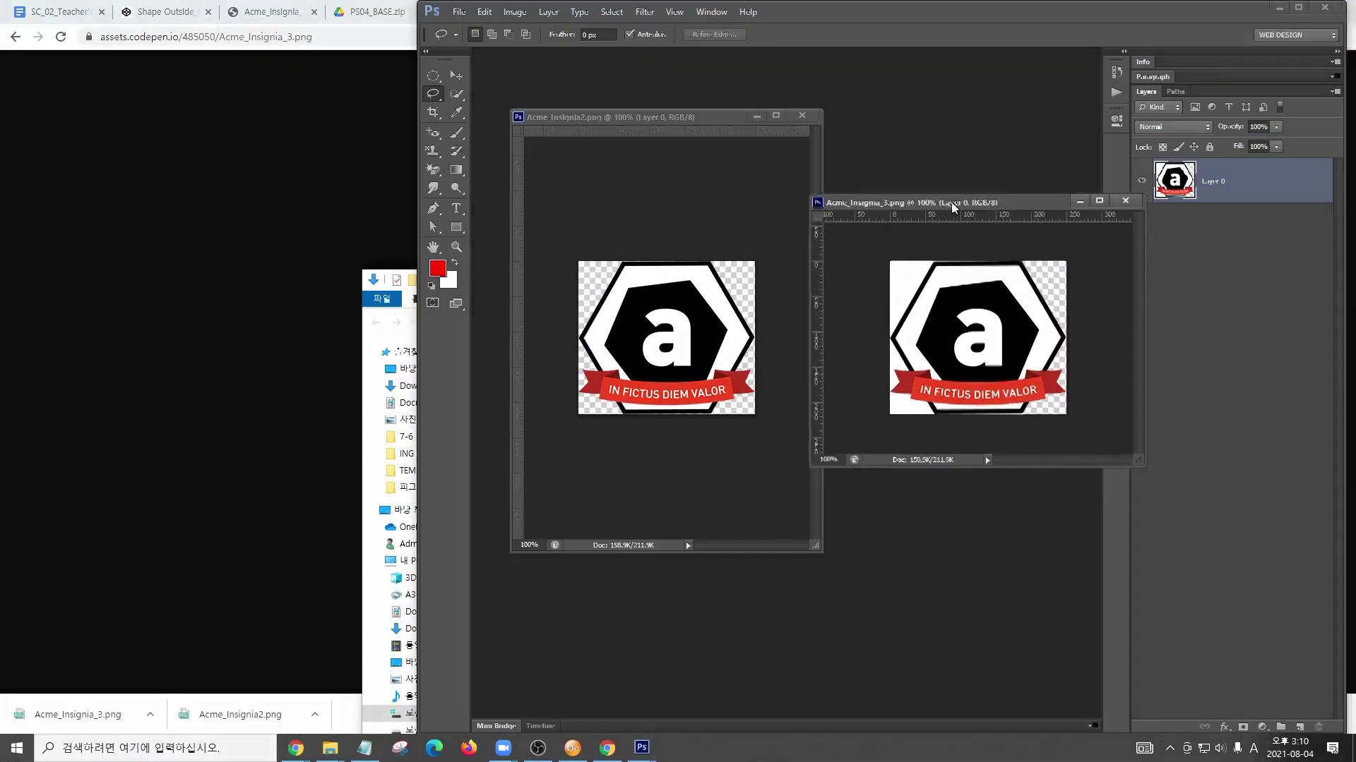
{"action": "left_click_drag", "start_coordinate": [1138, 460], "coordinate": [1203, 527]}
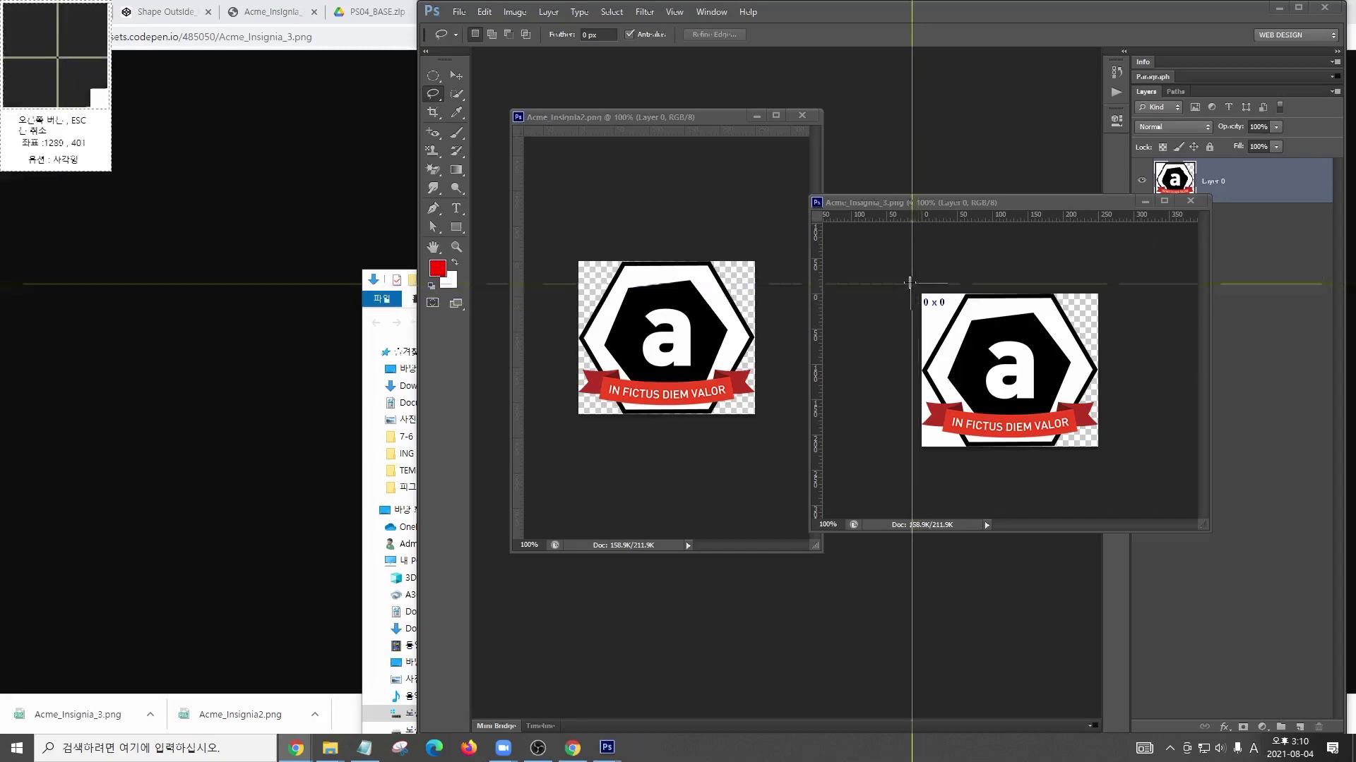
{"action": "left_click_drag", "start_coordinate": [909, 282], "coordinate": [1117, 466]}
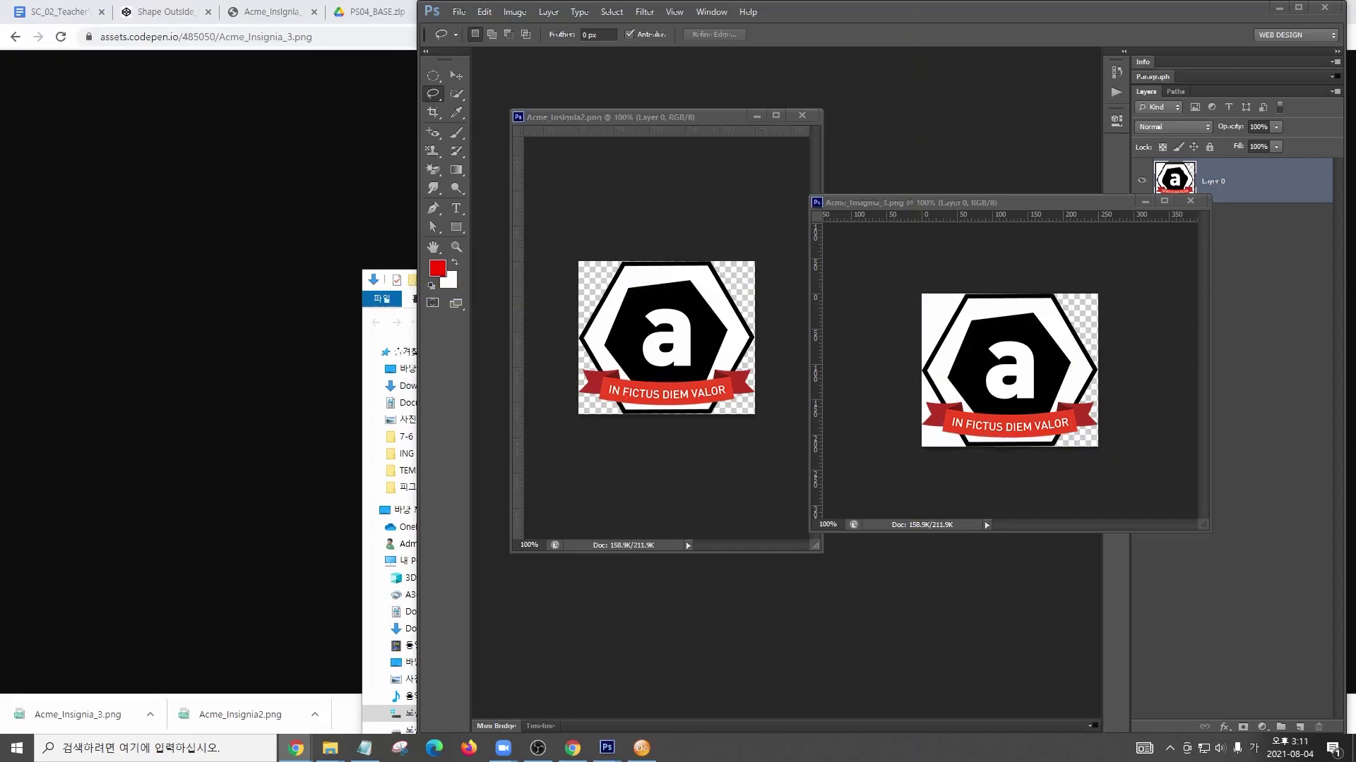
{"action": "left_click", "coordinate": [282, 74]}
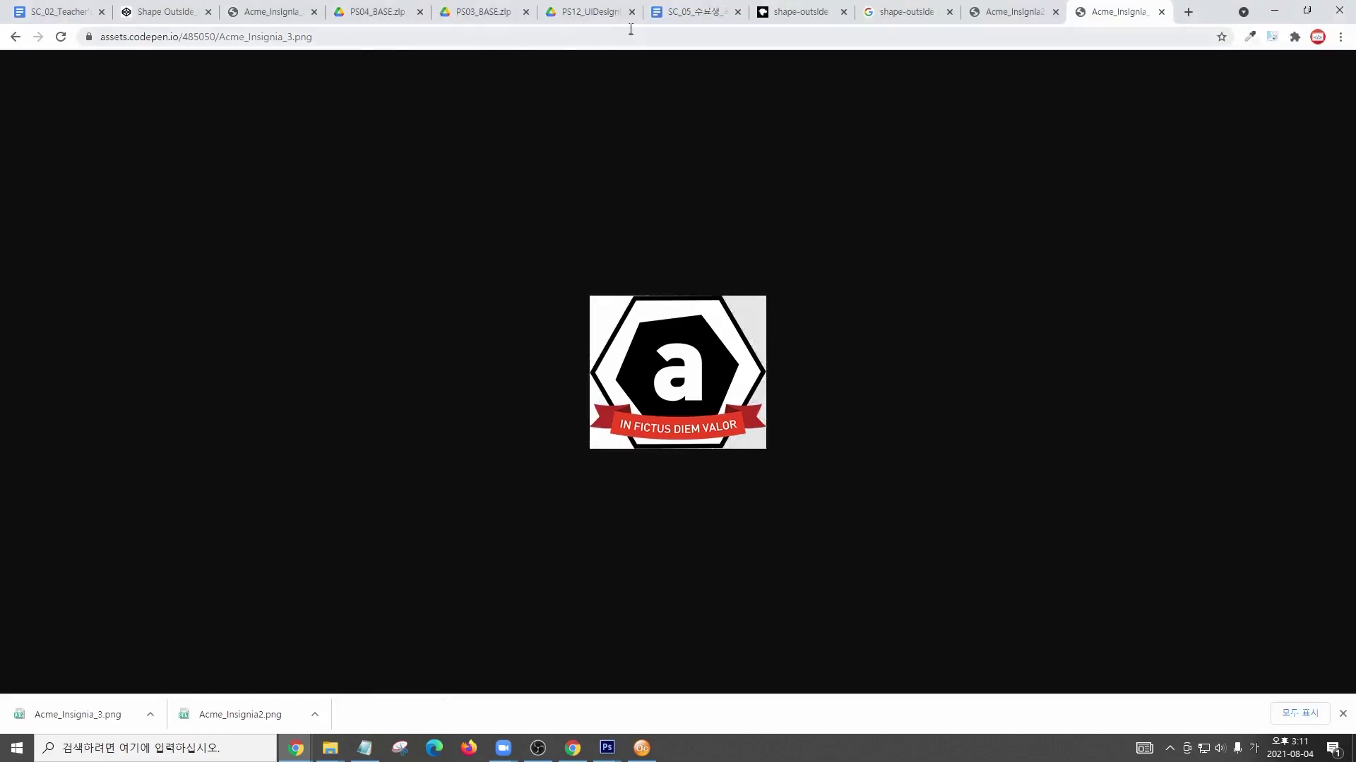
- Return to the Shape Outside pen and place the cursor after the 3 in Acme_Insignia_3.png
{"action": "left_click", "coordinate": [190, 14]}
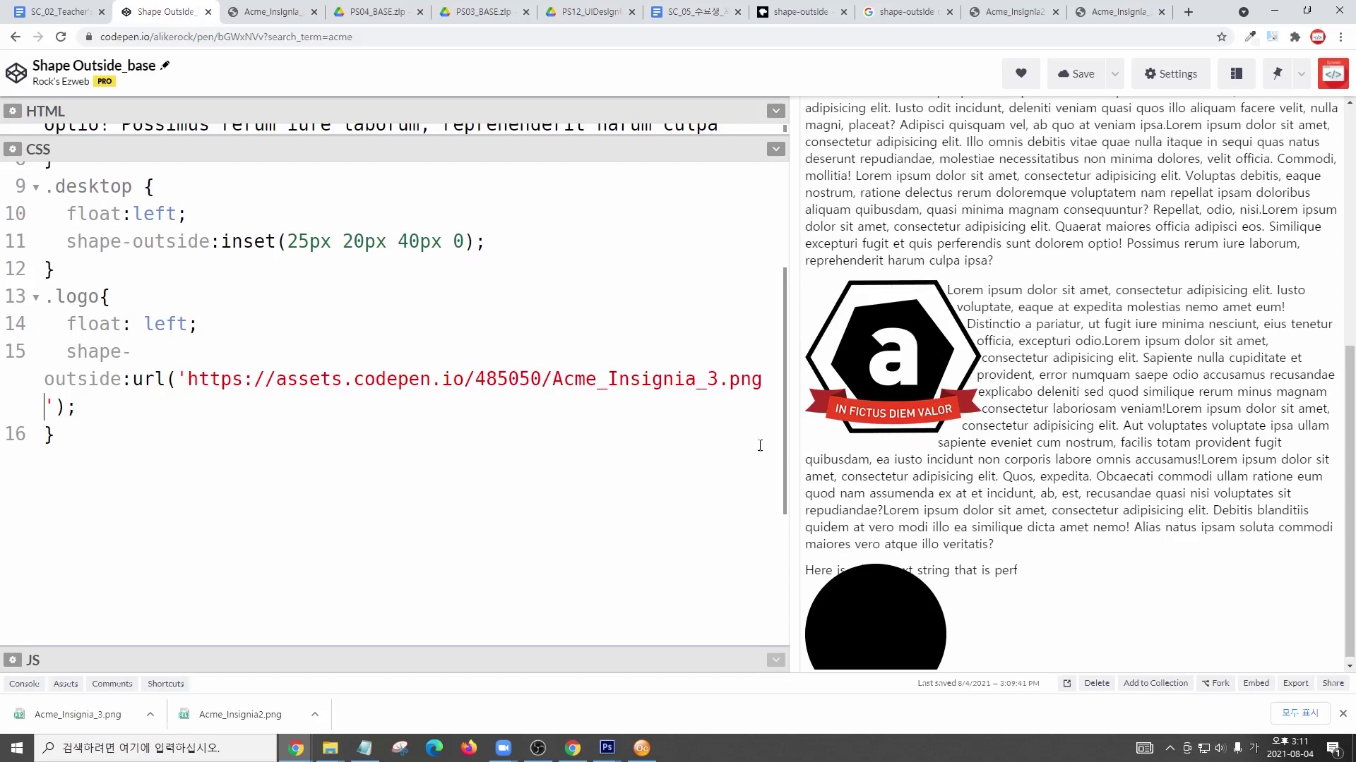
{"action": "left_click", "coordinate": [718, 379]}
- Change the shape-outside URL to Acme_Insignia_2.png and make the code editor slightly wider
{"action": "key", "text": "shift+Left"}
{"action": "type", "text": "2"}
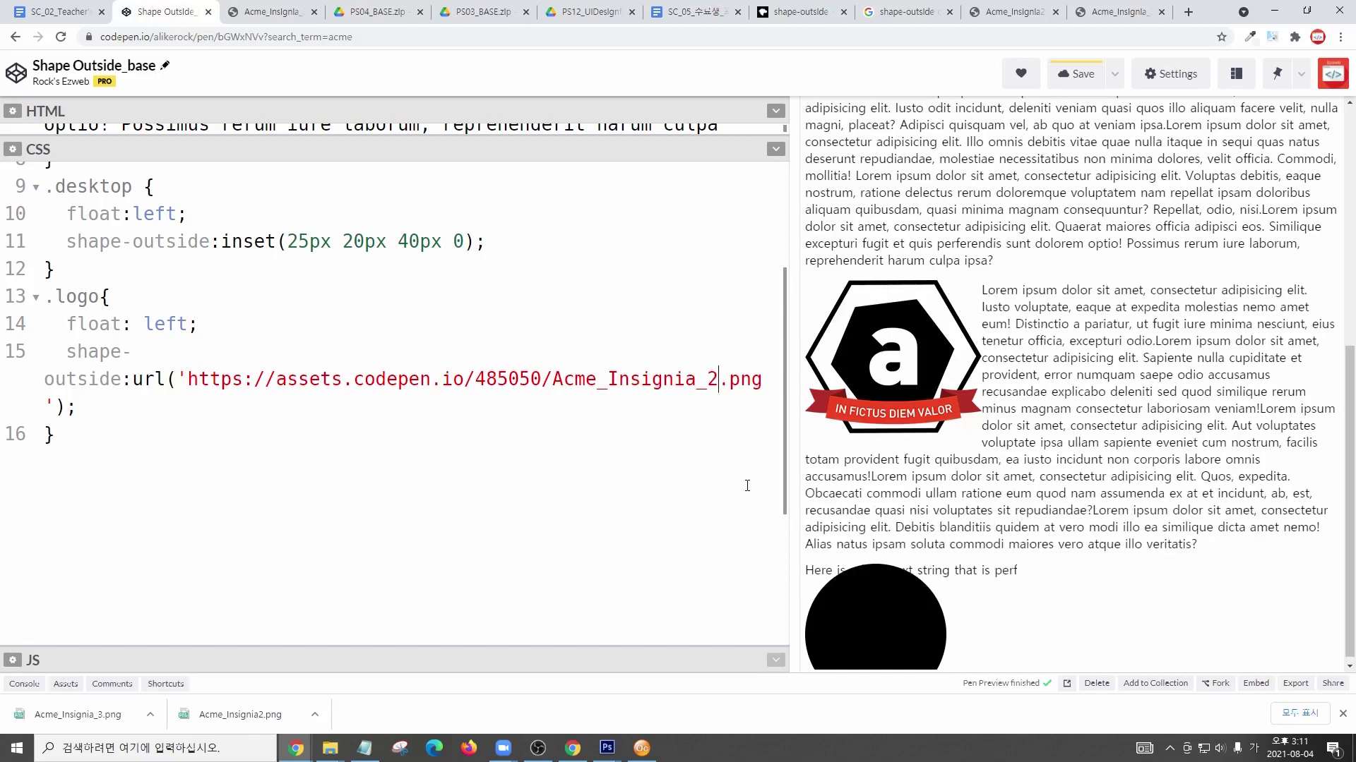
{"action": "left_click_drag", "start_coordinate": [791, 351], "coordinate": [863, 332]}
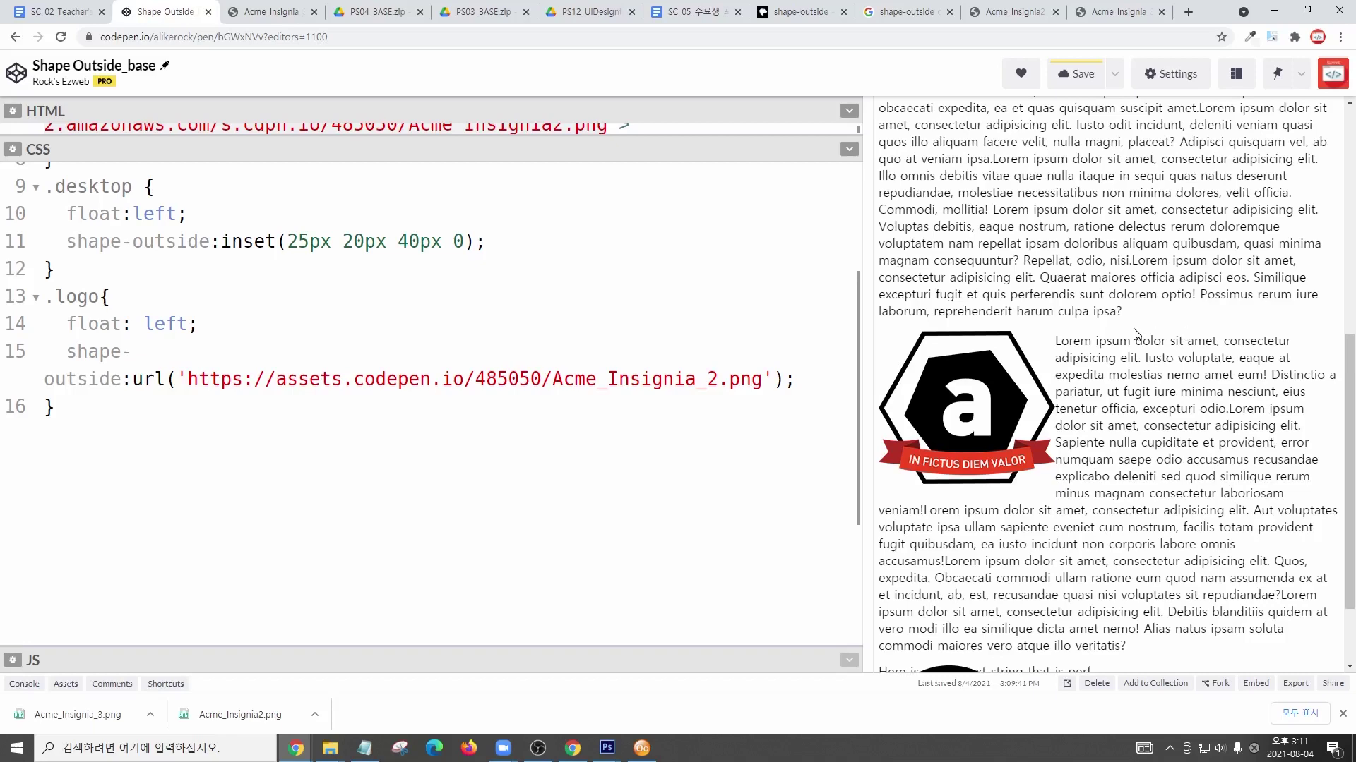
{"action": "key", "text": "F12"}
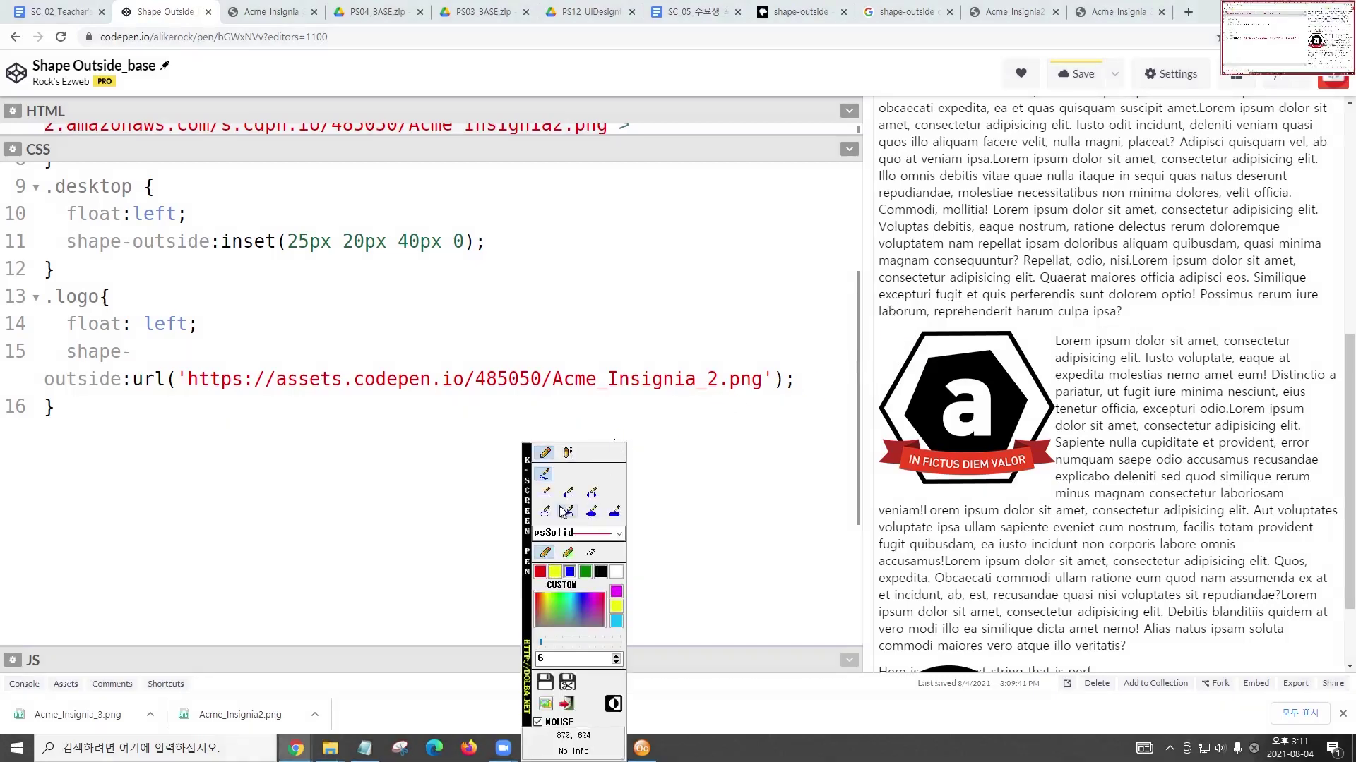
- Circle the insignia's top-left, top-right, right-side and bottom-left points in the preview
{"action": "left_click", "coordinate": [544, 511]}
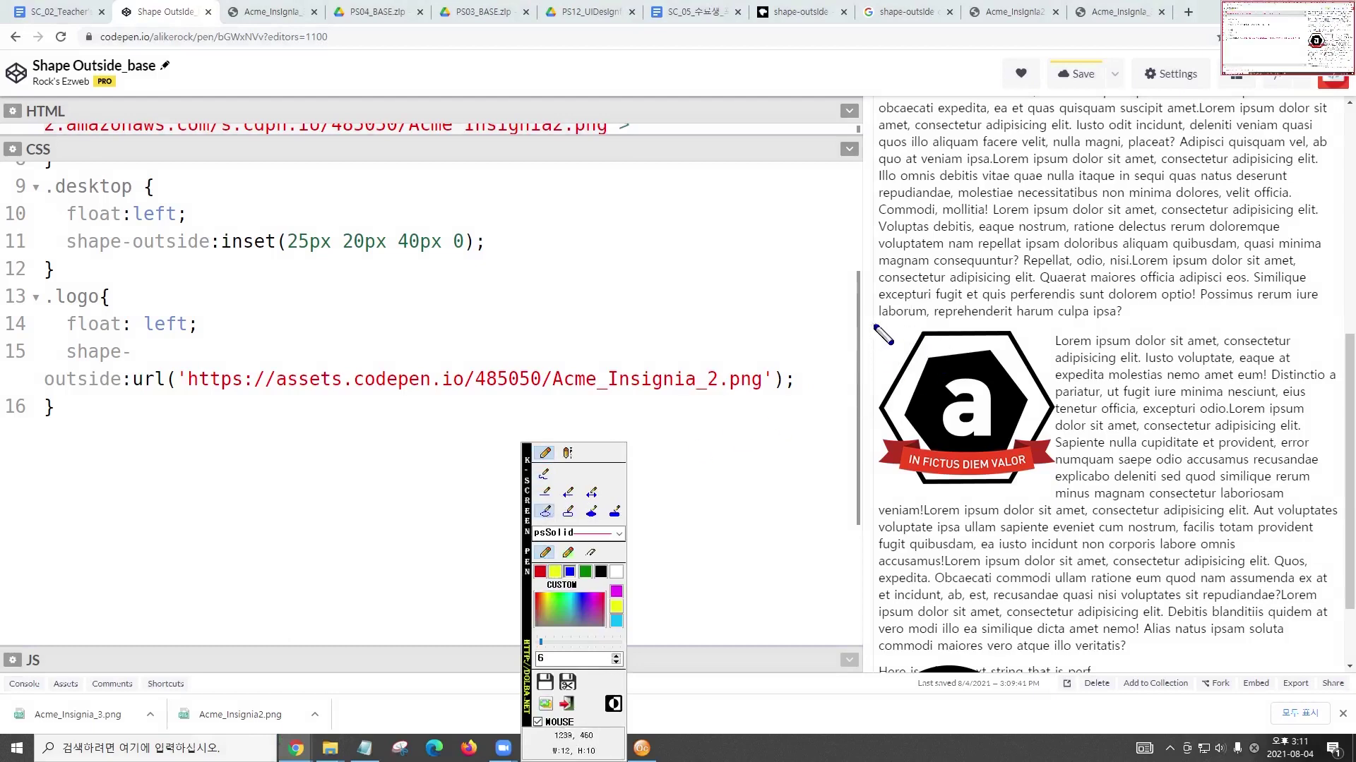
{"action": "left_click_drag", "start_coordinate": [868, 323], "coordinate": [876, 335]}
{"action": "left_click_drag", "start_coordinate": [1002, 323], "coordinate": [1021, 338]}
{"action": "mouse_move", "coordinate": [1088, 415]}
{"action": "left_mouse_down"}
{"action": "mouse_move", "coordinate": [1063, 443]}
{"action": "mouse_move", "coordinate": [1064, 473]}
{"action": "mouse_move", "coordinate": [1026, 498]}
{"action": "left_mouse_up"}
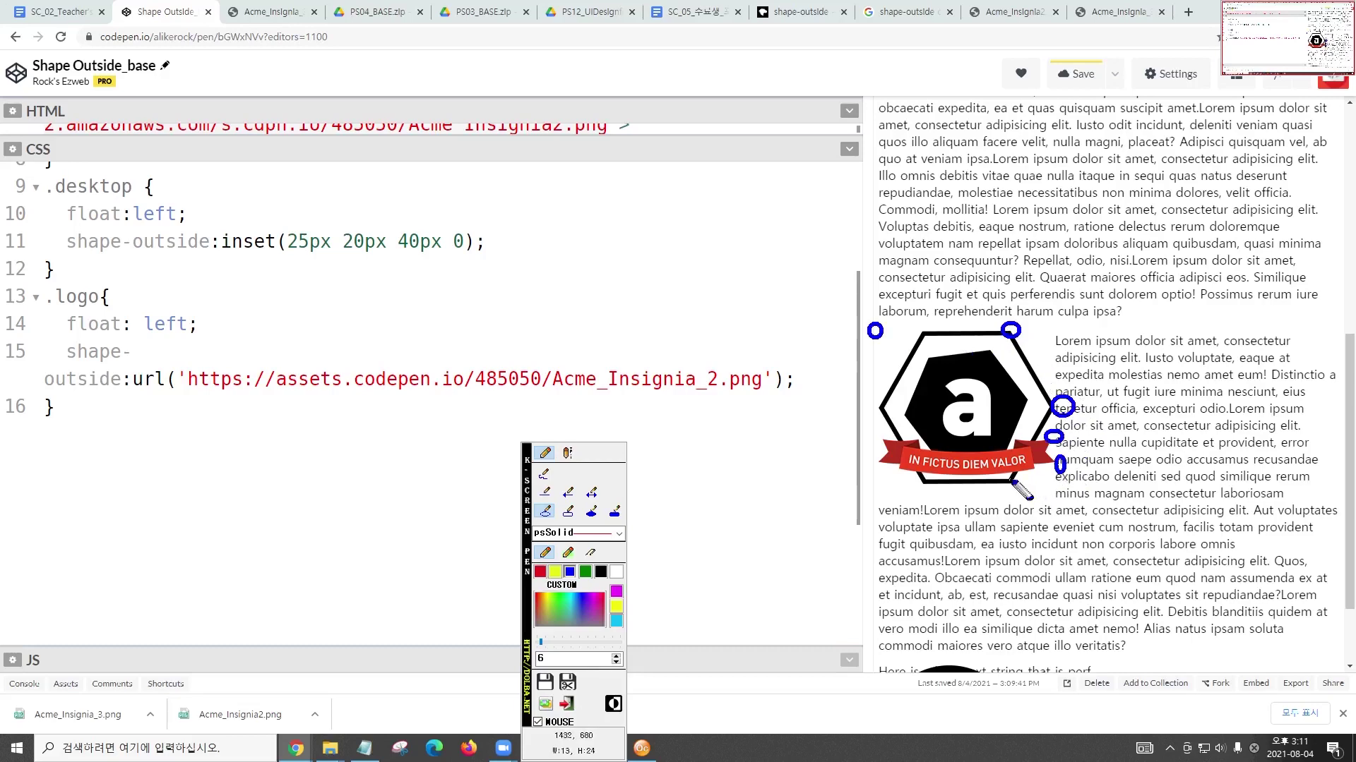
{"action": "left_click_drag", "start_coordinate": [870, 489], "coordinate": [887, 498]}
{"action": "left_click", "coordinate": [567, 704]}
{"action": "mouse_move", "coordinate": [607, 748]}
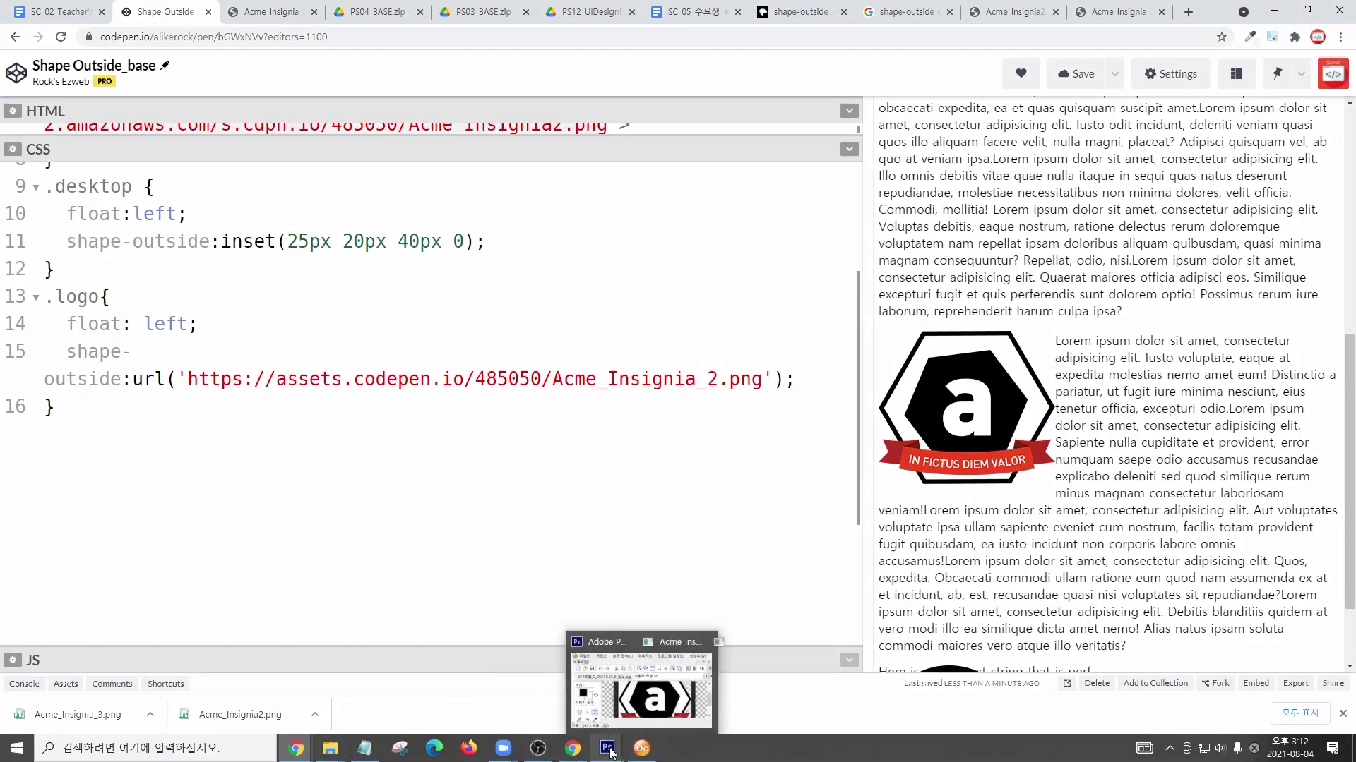
- In Photoshop, shift the Acme_Insignia_3 window left, show the Info panel, and choose Elliptical Marquee
{"action": "left_click", "coordinate": [696, 691]}
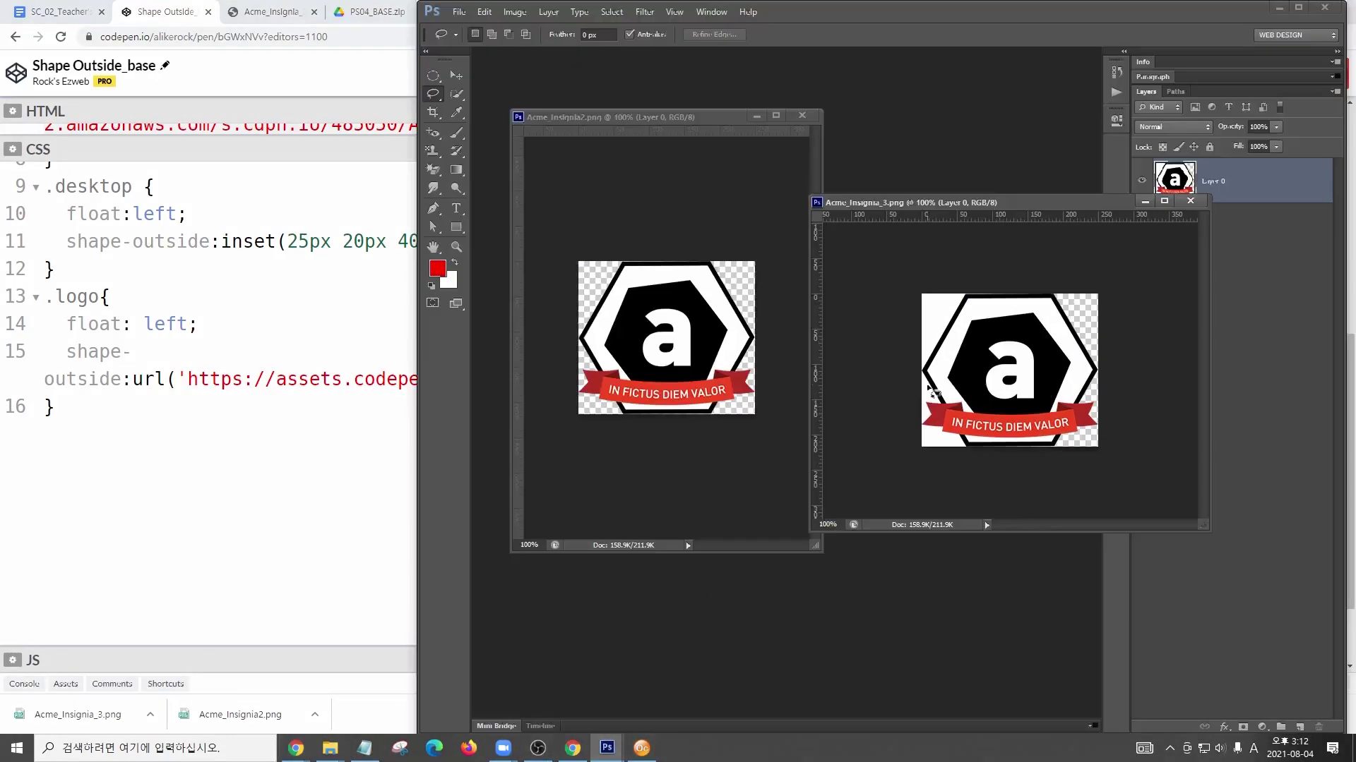
{"action": "left_click_drag", "start_coordinate": [1022, 204], "coordinate": [844, 206]}
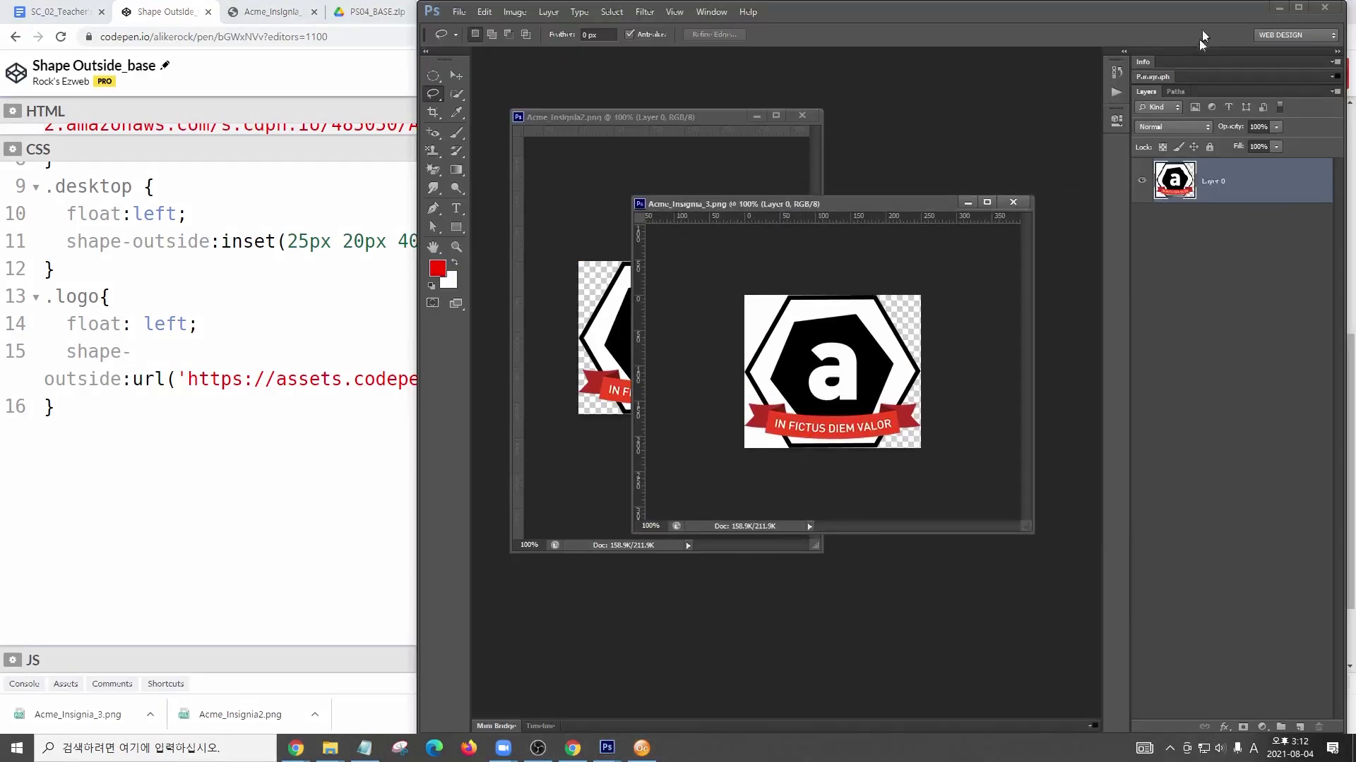
{"action": "left_click", "coordinate": [1146, 65]}
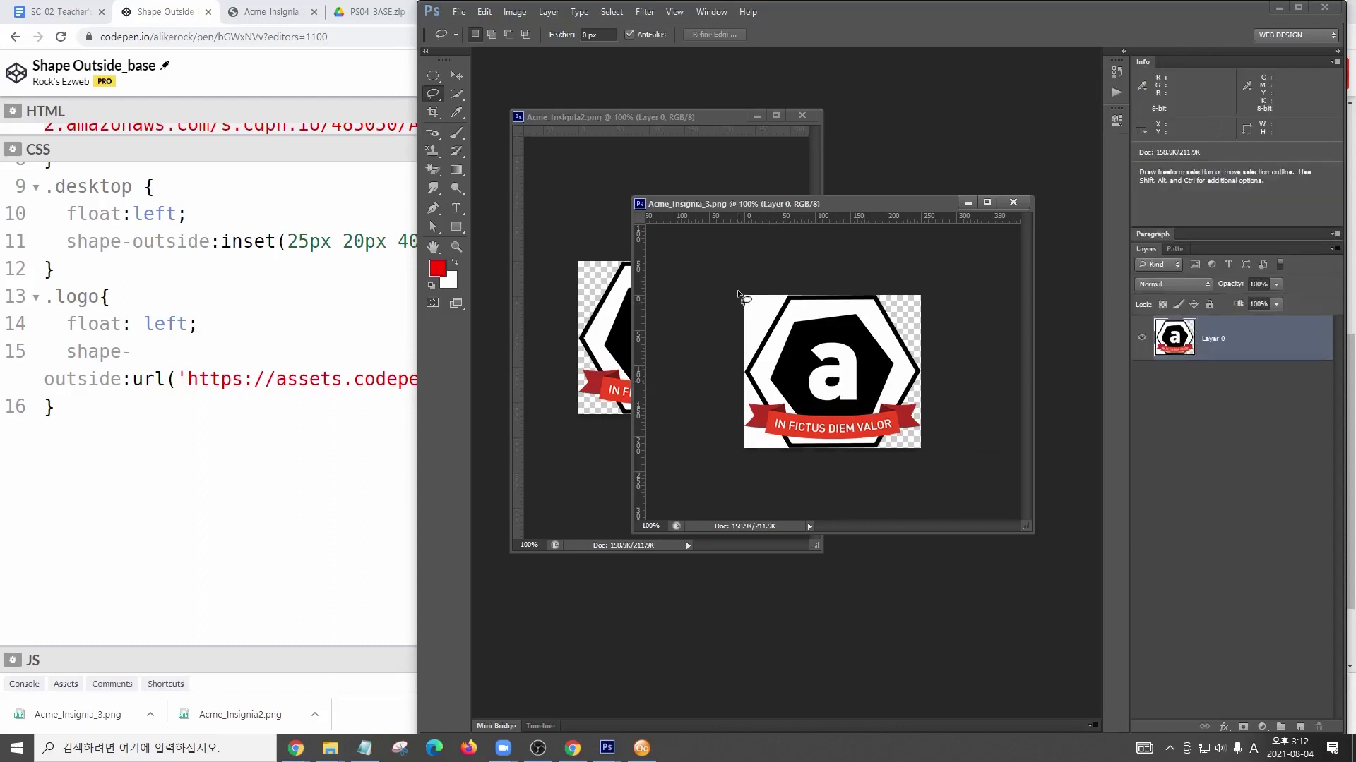
{"action": "left_click", "coordinate": [433, 75]}
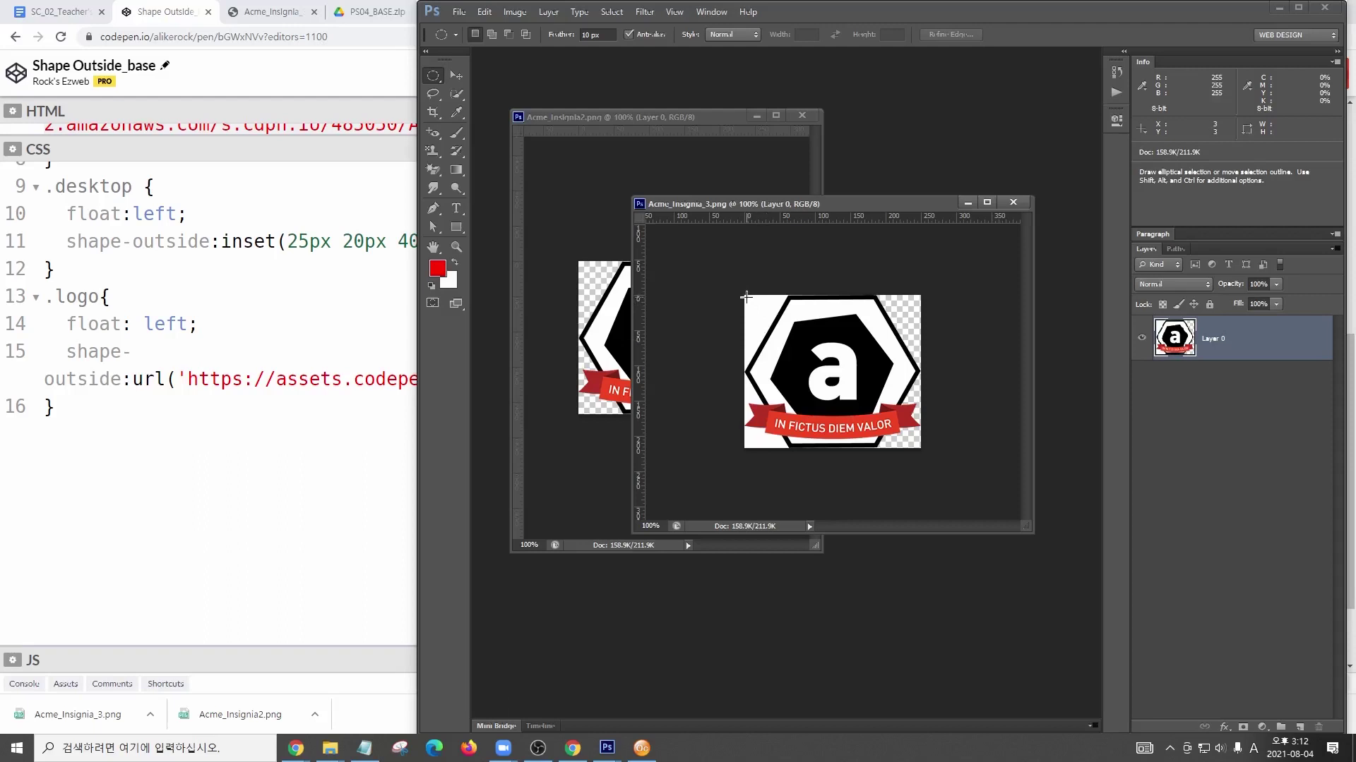
- Mark the image's top-left corner and the Info panel's X/Y readout, then clear the marks
{"action": "key", "text": "ctrl+shift+p"}
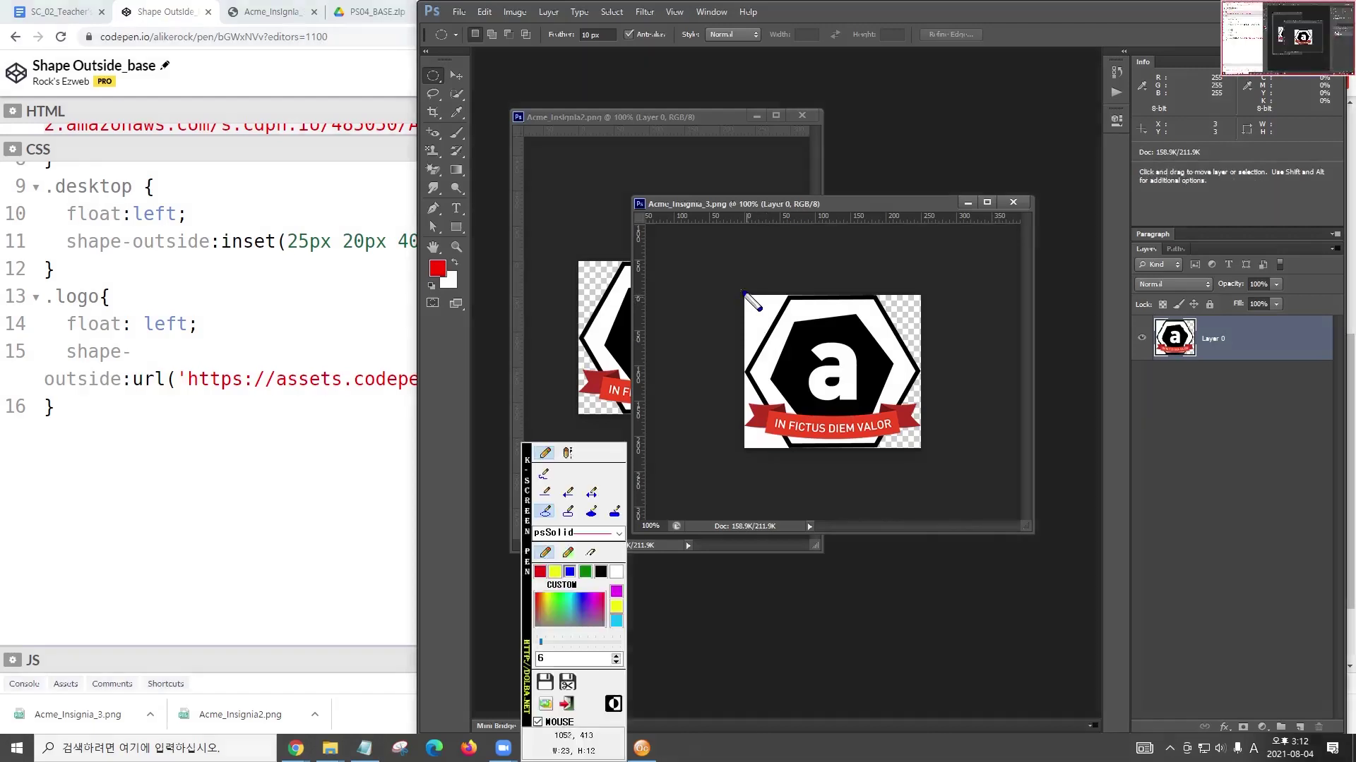
{"action": "left_click", "coordinate": [746, 298]}
{"action": "left_click_drag", "start_coordinate": [1200, 110], "coordinate": [1229, 152]}
{"action": "key", "text": "ctrl+shift+p"}
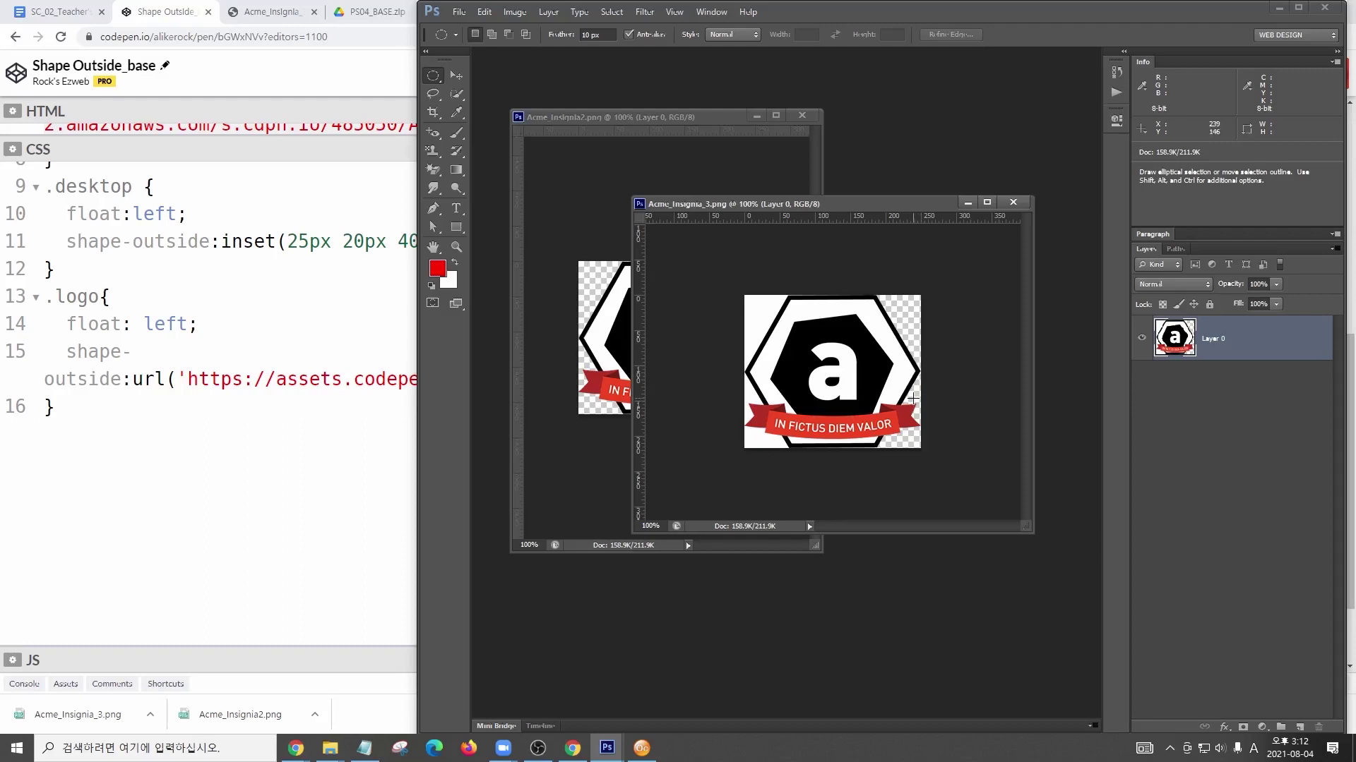
- Mark the insignia's outline points: top edge, top-right corner, three right-edge points, bottom edge
{"action": "key", "text": "ctrl+1"}
{"action": "left_click_drag", "start_coordinate": [780, 290], "coordinate": [780, 291]}
{"action": "left_click_drag", "start_coordinate": [880, 297], "coordinate": [881, 299]}
{"action": "left_click", "coordinate": [922, 372]}
{"action": "left_click", "coordinate": [918, 404]}
{"action": "left_click", "coordinate": [917, 429]}
{"action": "left_click", "coordinate": [879, 445]}
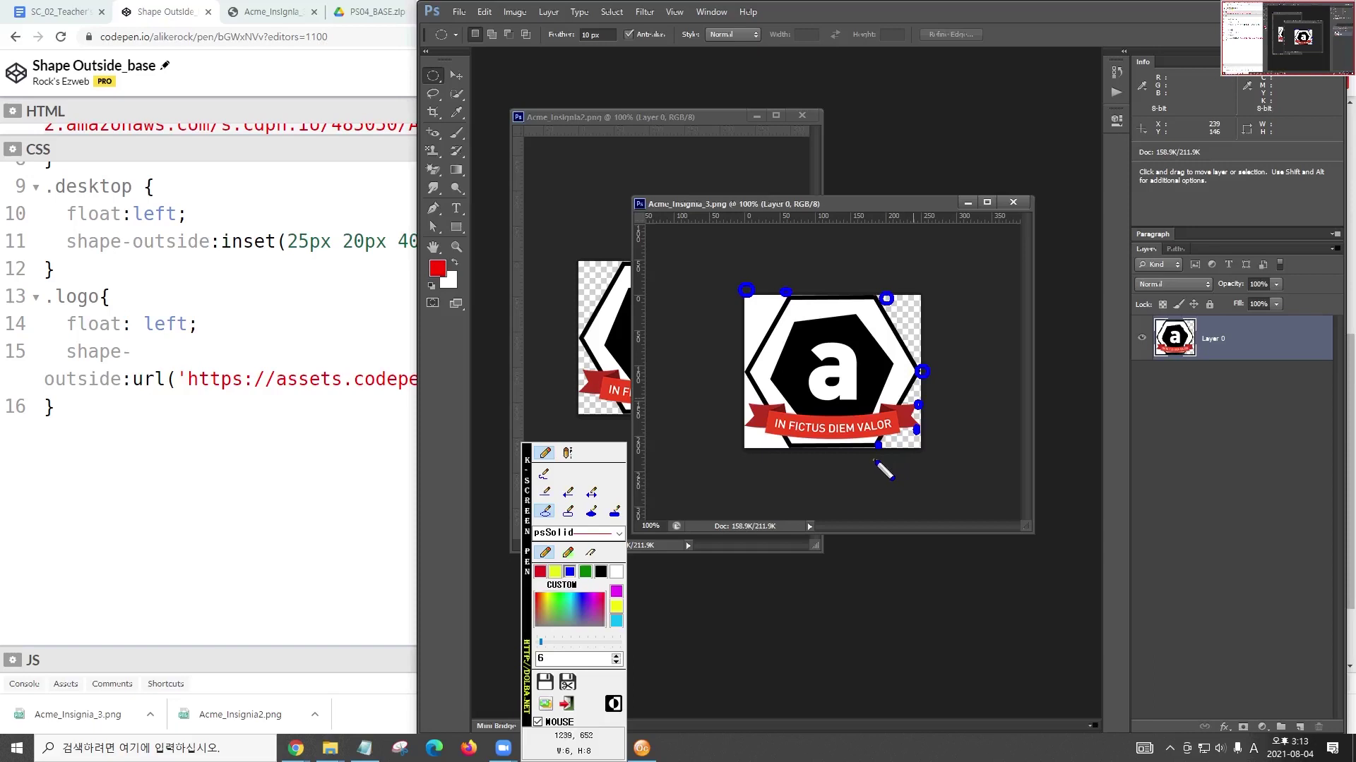
{"action": "left_click", "coordinate": [212, 379]}
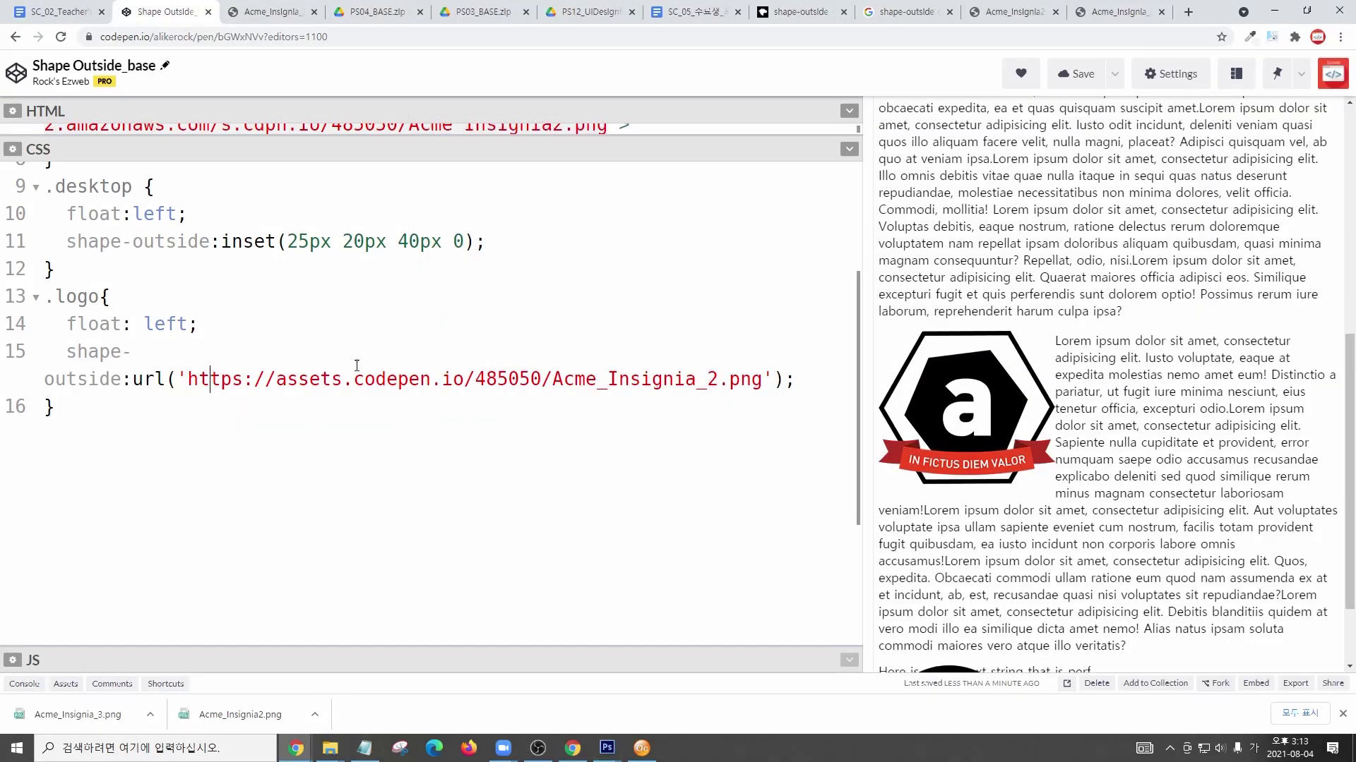
- Comment out the url() shape-outside line 15 and start a shape-outside:polygon() declaration below
{"action": "scroll", "coordinate": [862, 321], "scroll_direction": "up", "scroll_amount": 1}
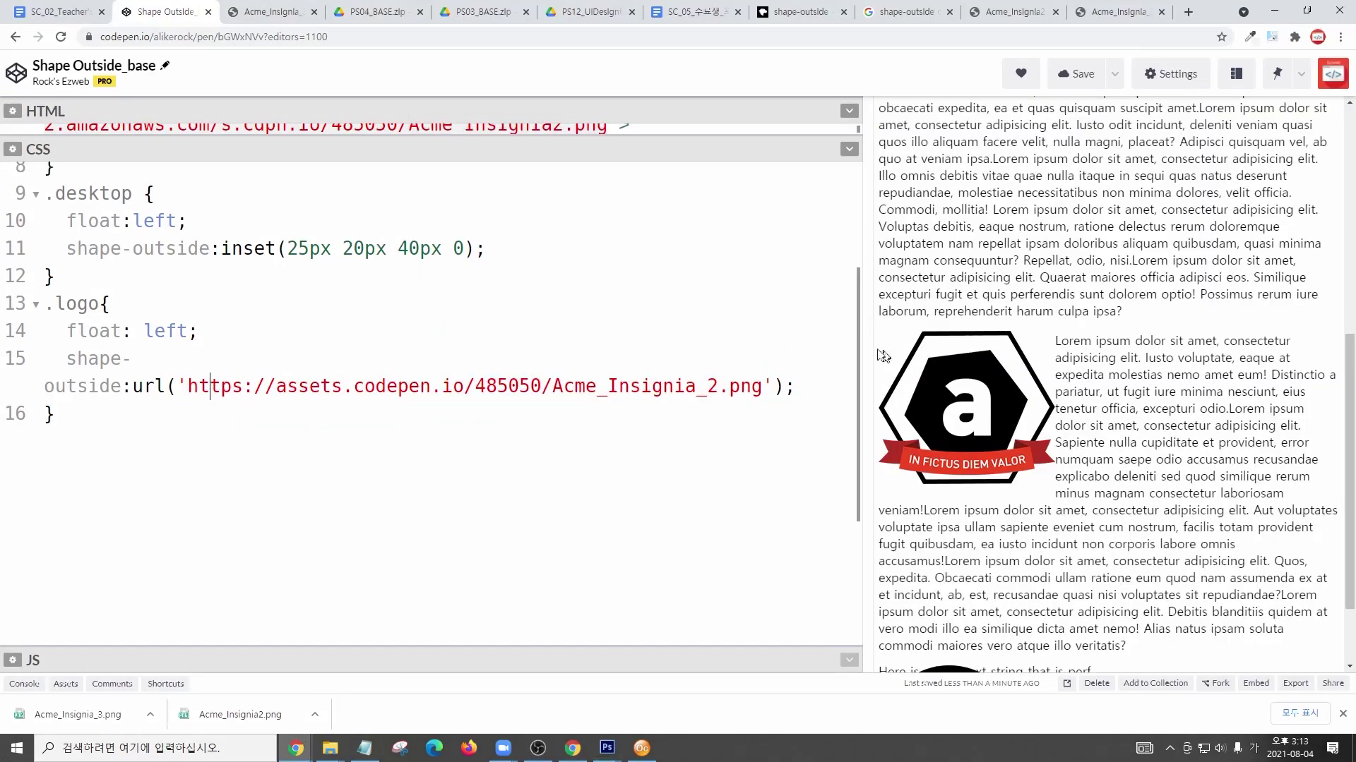
{"action": "left_click_drag", "start_coordinate": [865, 341], "coordinate": [974, 341]}
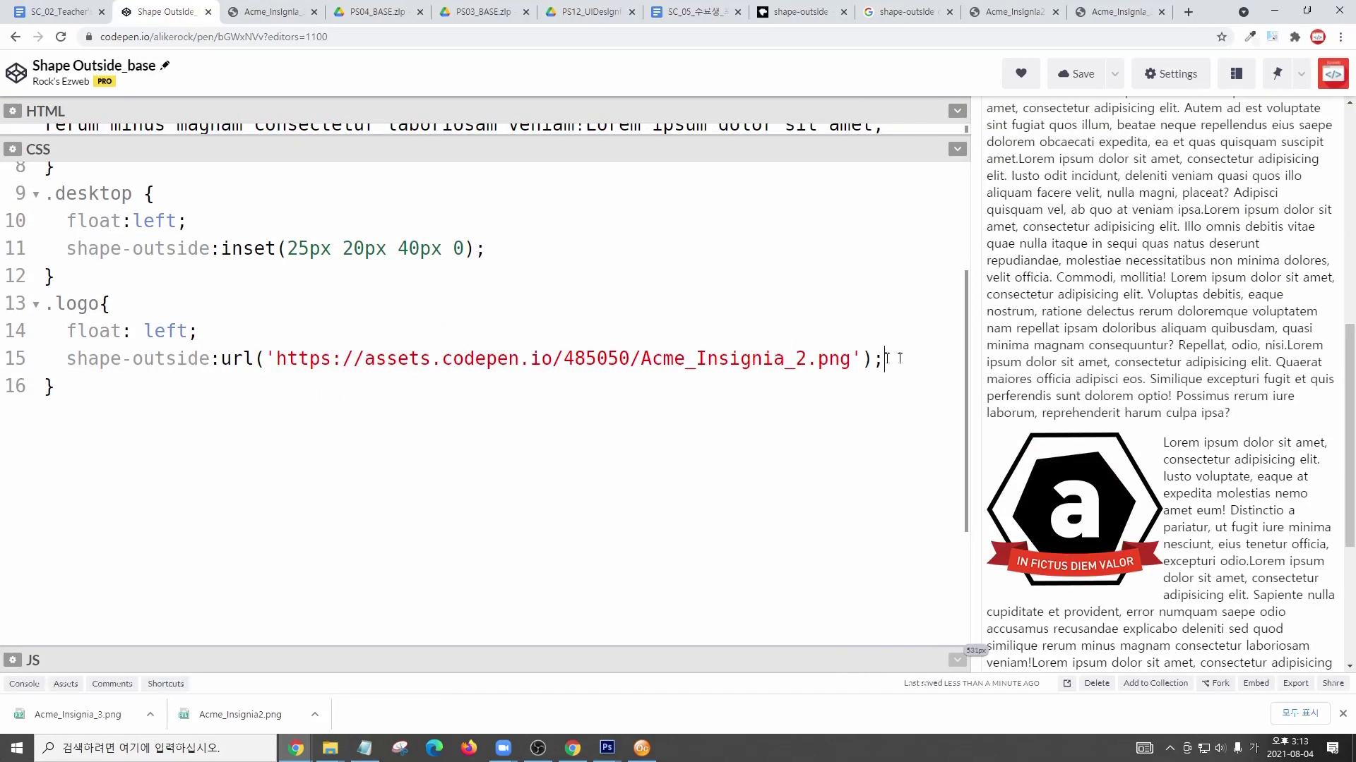
{"action": "left_click_drag", "start_coordinate": [879, 358], "coordinate": [71, 370]}
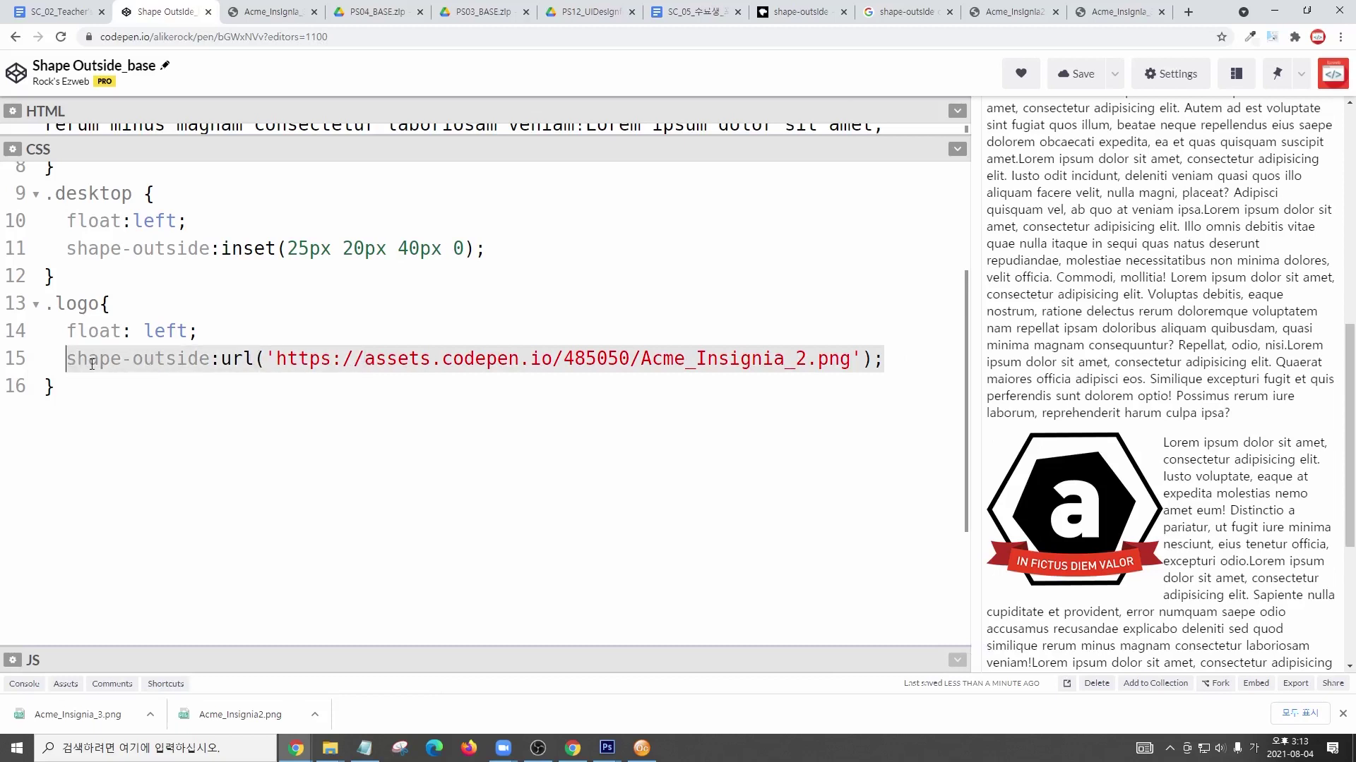
{"action": "key", "text": "ctrl+slash"}
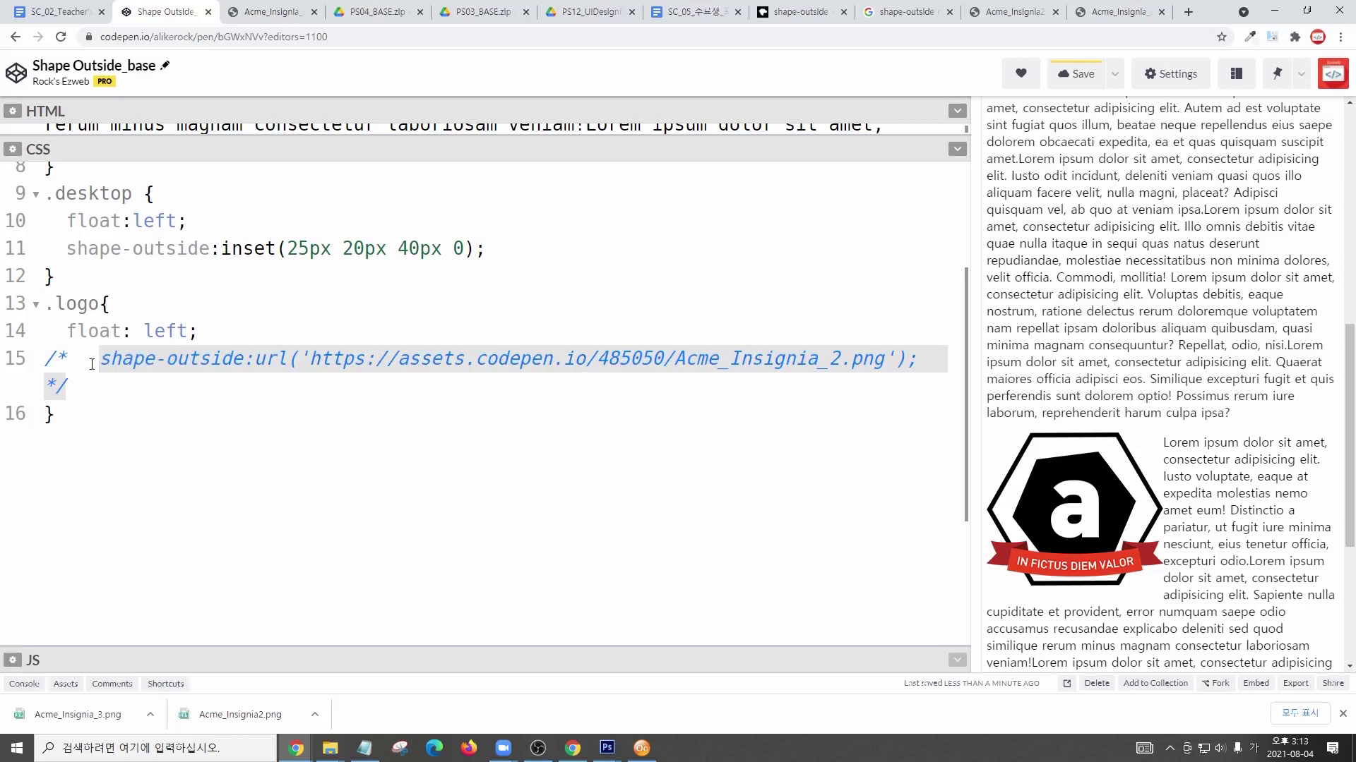
{"action": "key", "text": "End"}
{"action": "key", "text": "Return"}
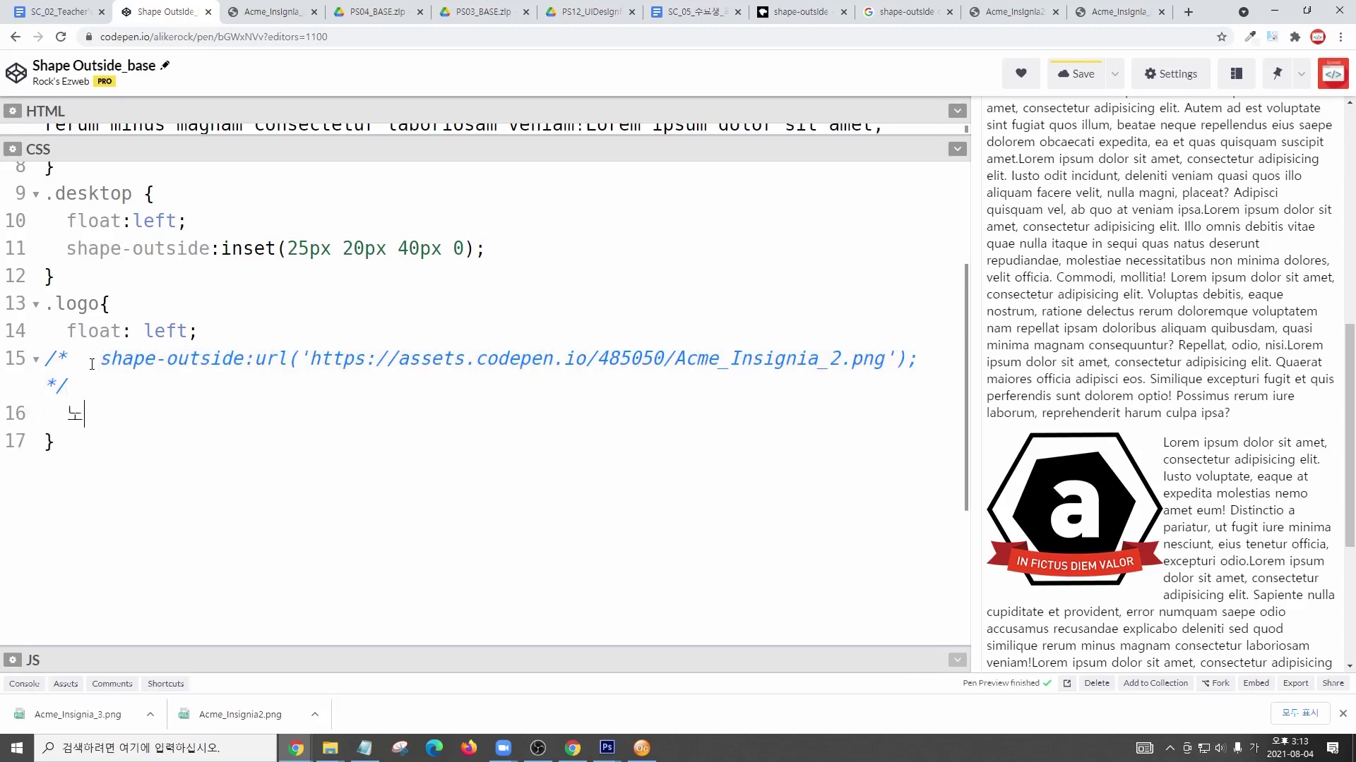
{"action": "type", "text": "shape-outside:polygon"}
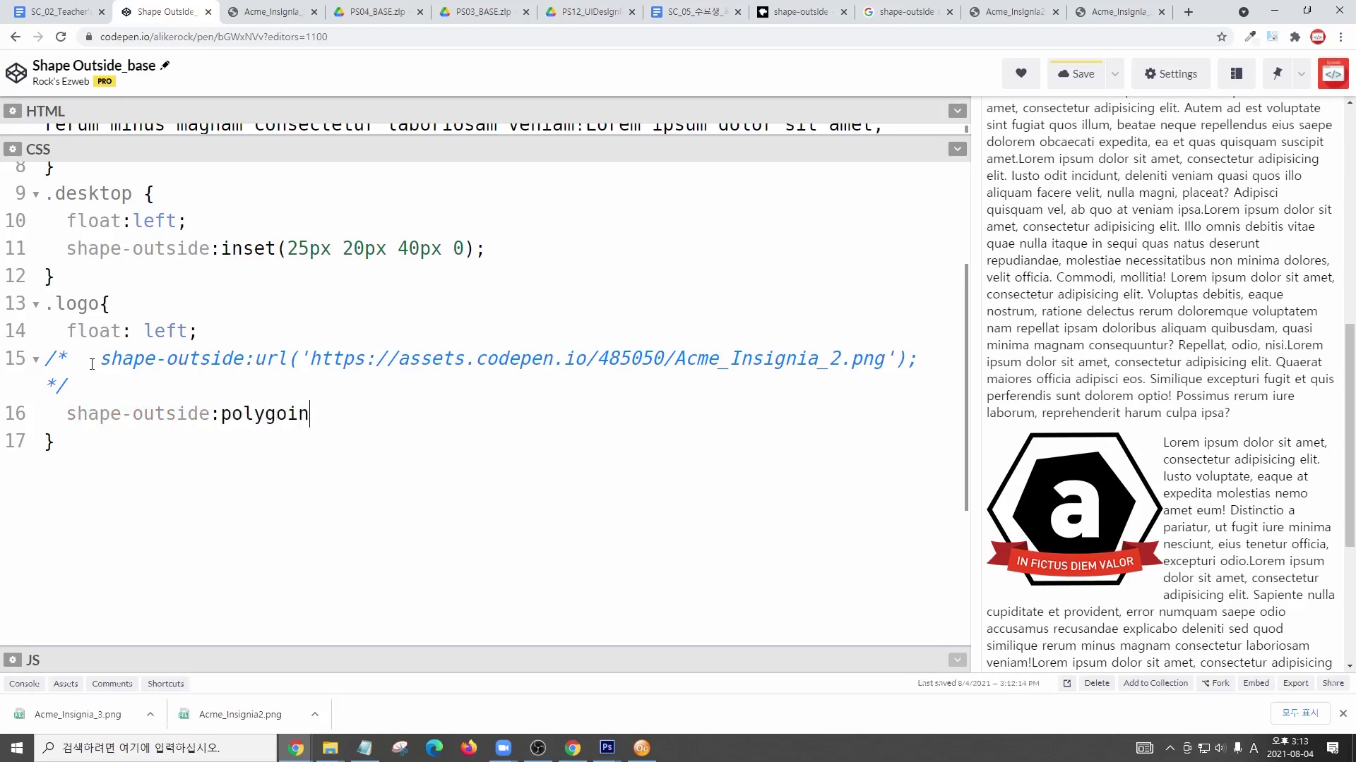
{"action": "type", "text": "("}
- Replace the old Notepad text with the first polygon point '0 0,'
{"action": "left_click", "coordinate": [607, 747]}
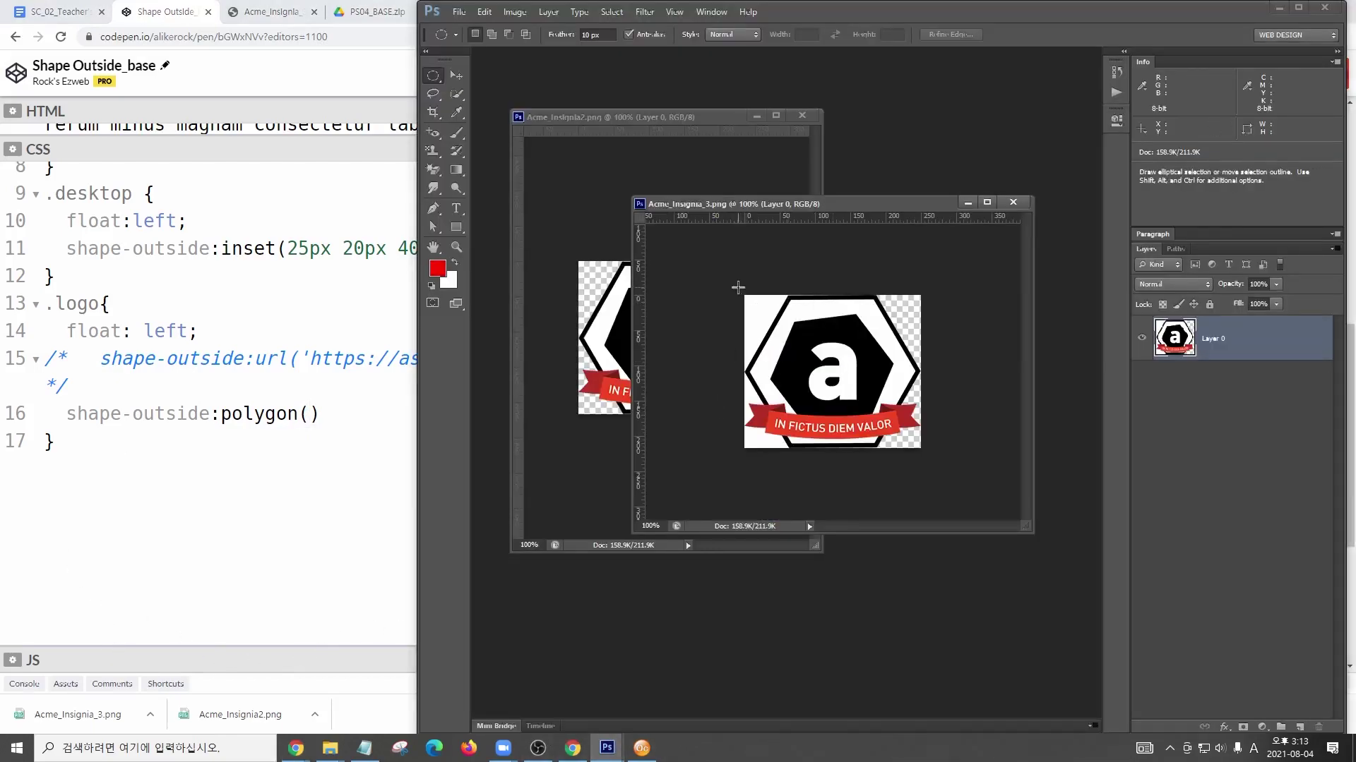
{"action": "key", "text": "ctrl+shift+p"}
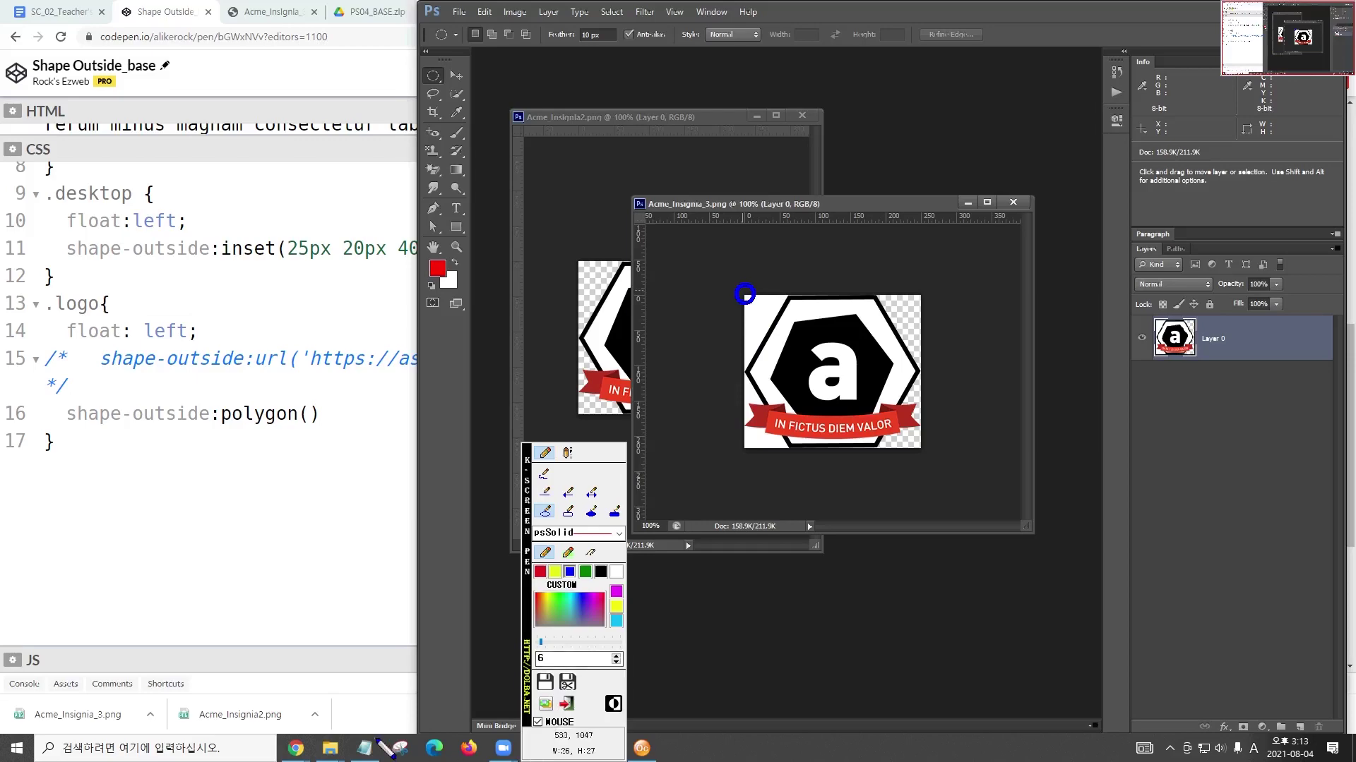
{"action": "left_click", "coordinate": [364, 748]}
{"action": "left_click", "coordinate": [416, 642]}
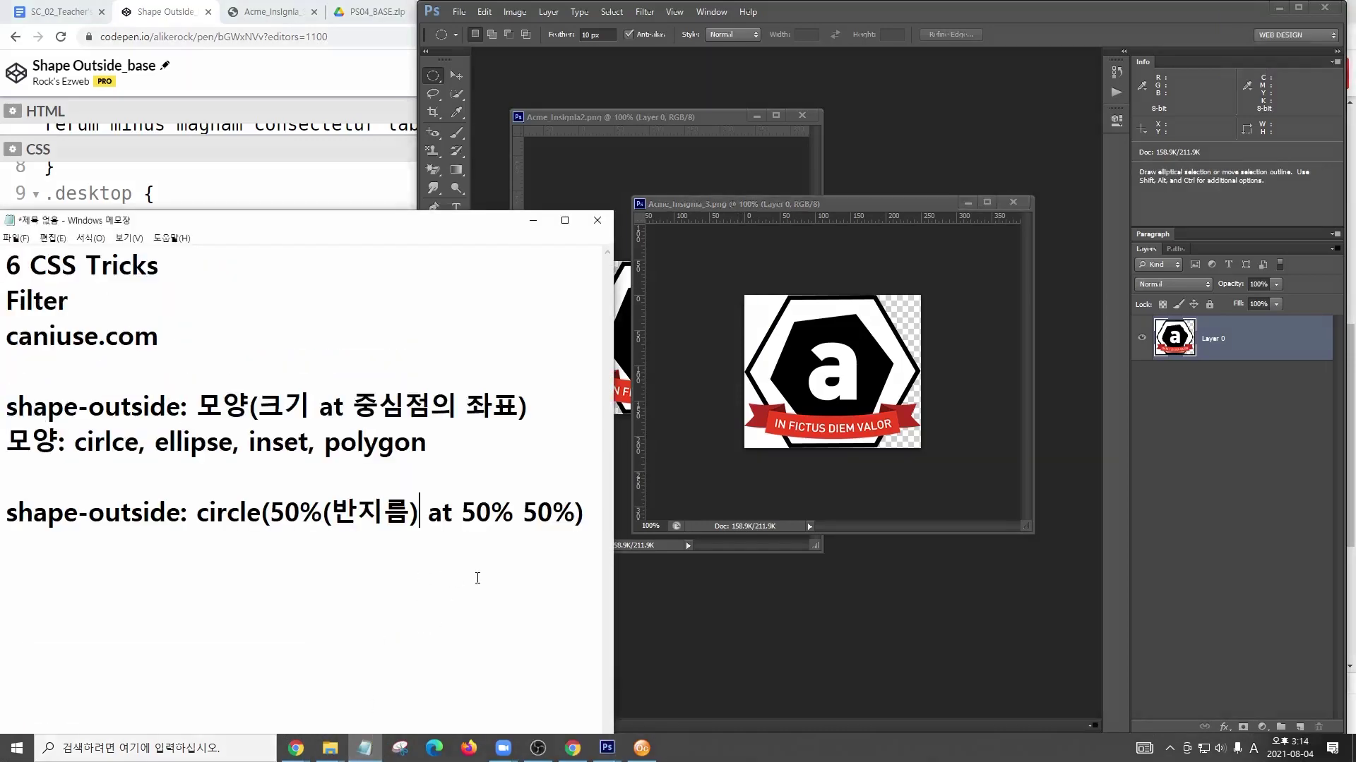
{"action": "key", "text": "ctrl+a"}
{"action": "type", "text": "0 0,"}
- Measure the insignia's top-right corner in Photoshop and note '192px 0,'
{"action": "key", "text": "ctrl+shift+p"}
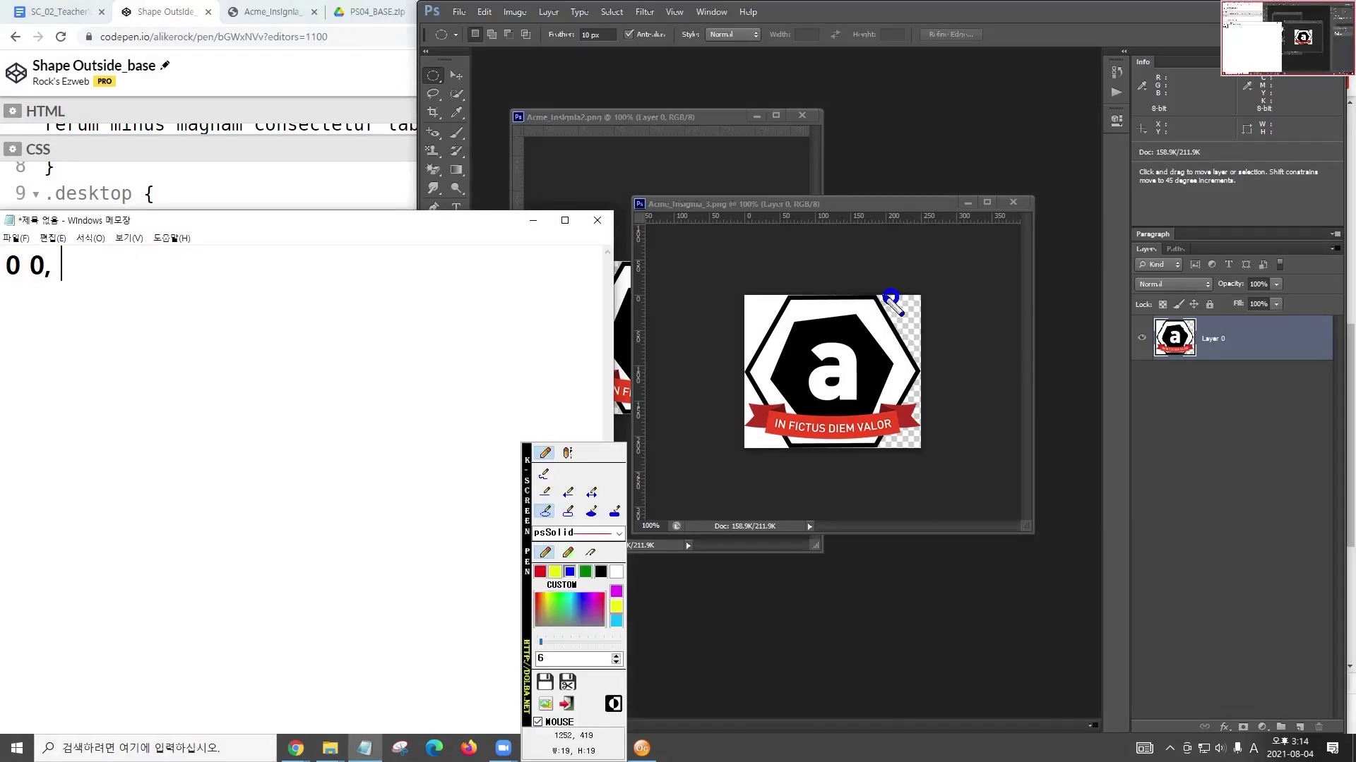
{"action": "key", "text": "ctrl+shift+p"}
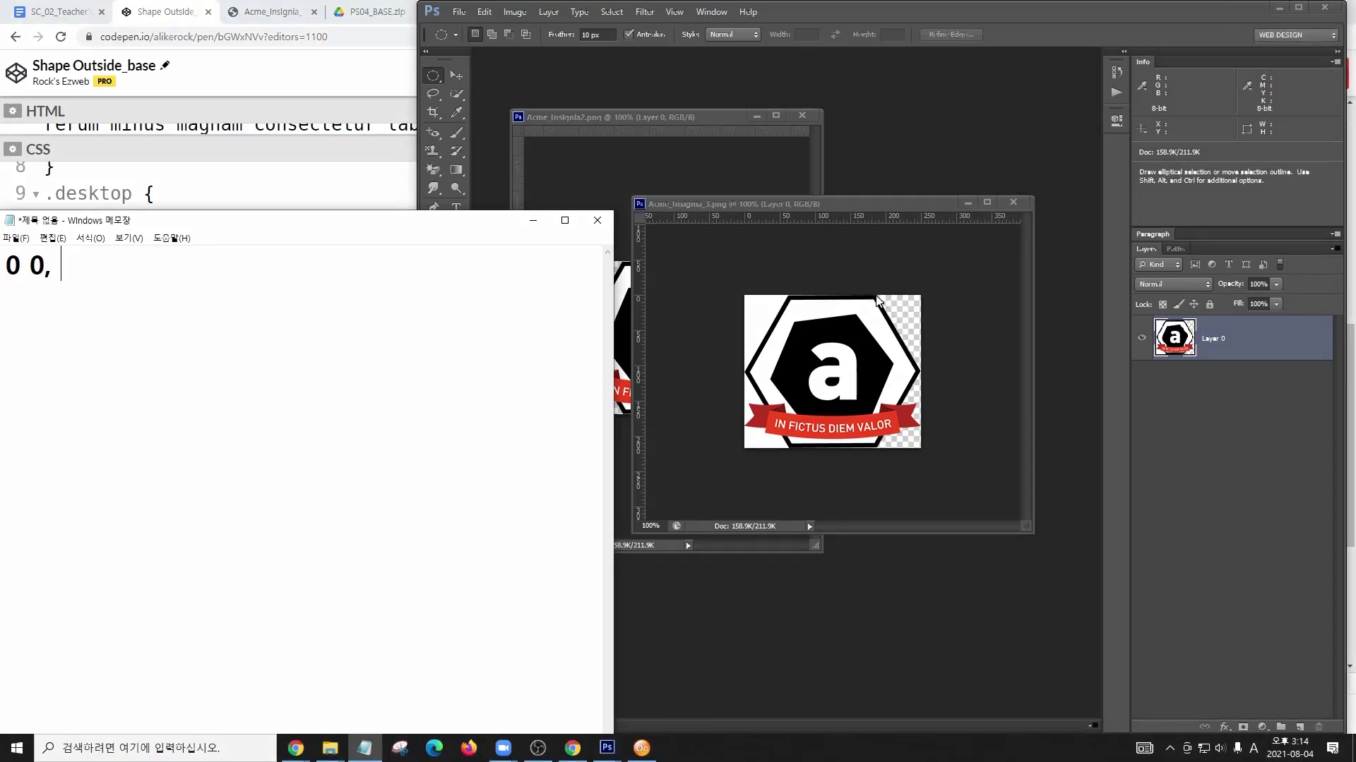
{"action": "left_click", "coordinate": [877, 296]}
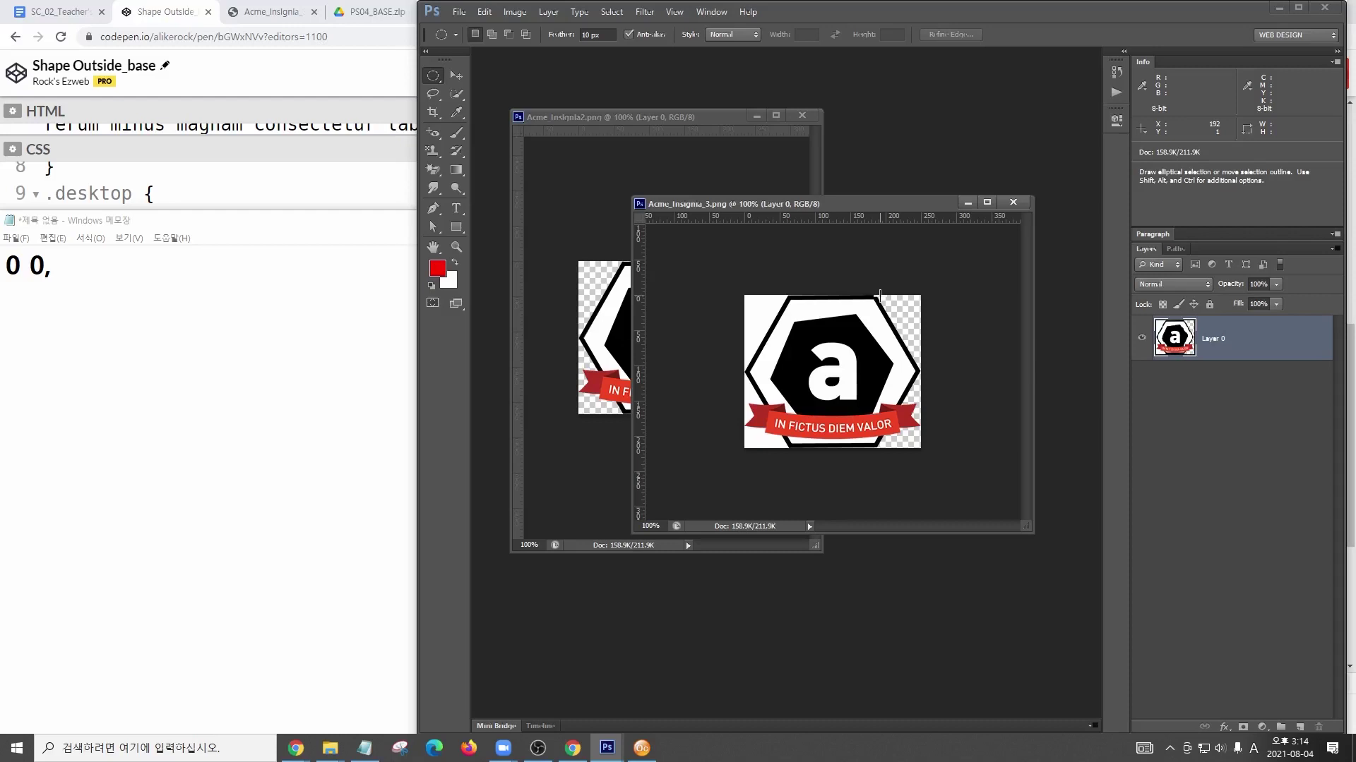
{"action": "left_click", "coordinate": [365, 748]}
{"action": "type", "text": "192px"}
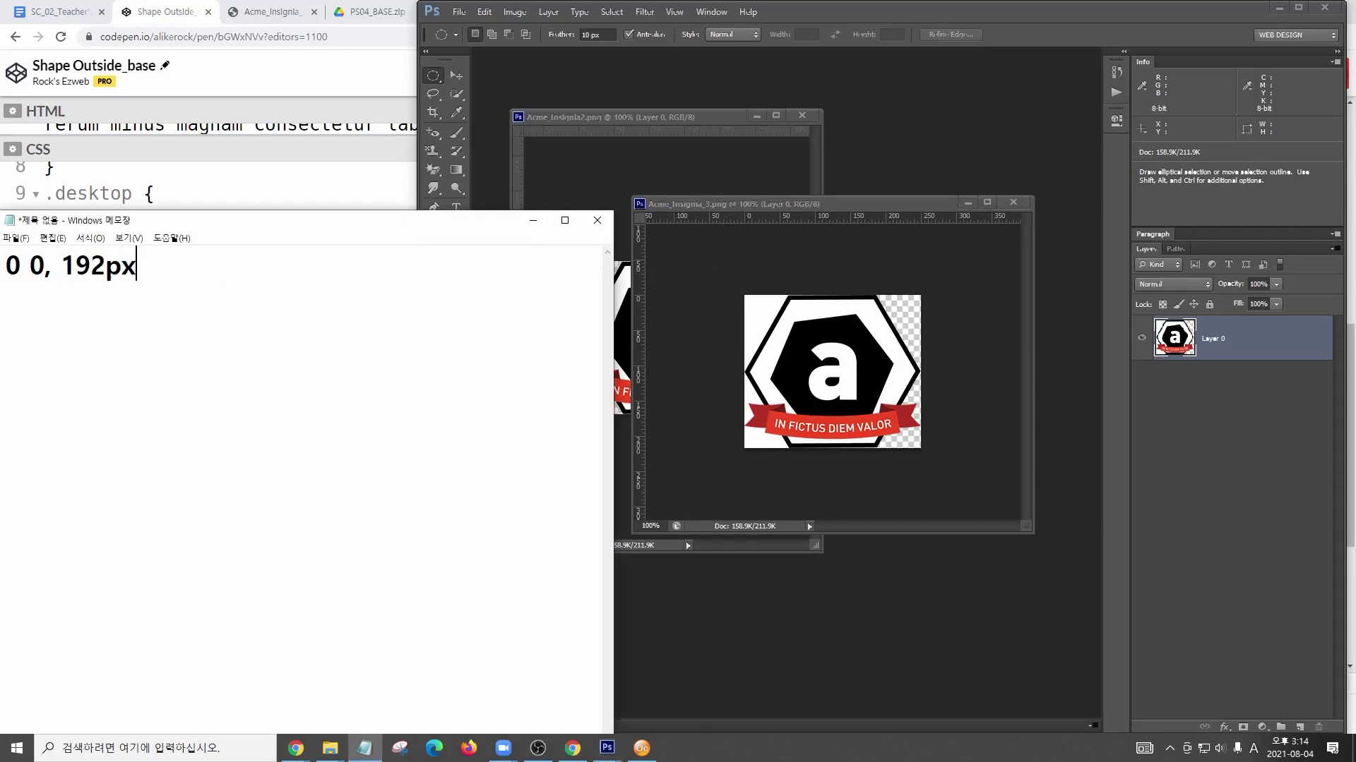
{"action": "type", "text": " 0,"}
{"action": "key", "text": "ctrl+shift+k"}
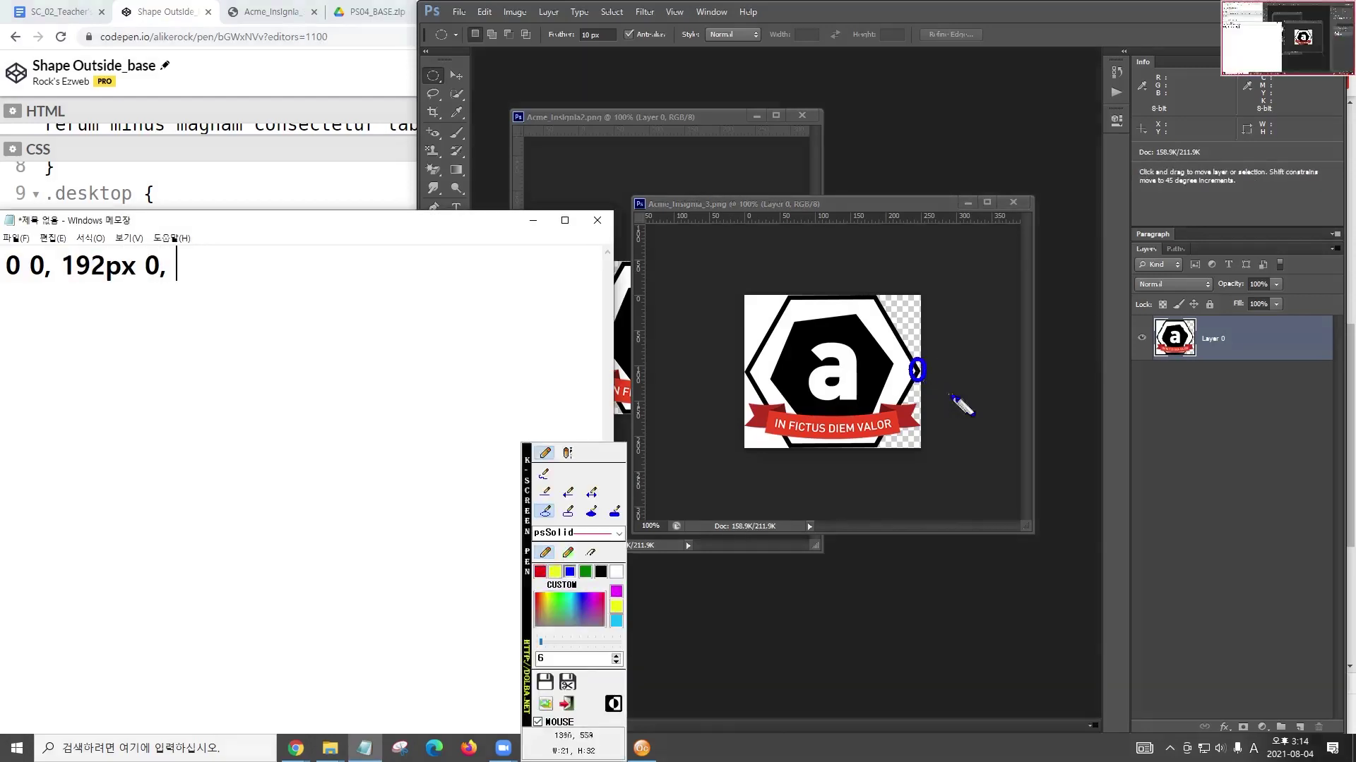
{"action": "key", "text": "ctrl+shift+k"}
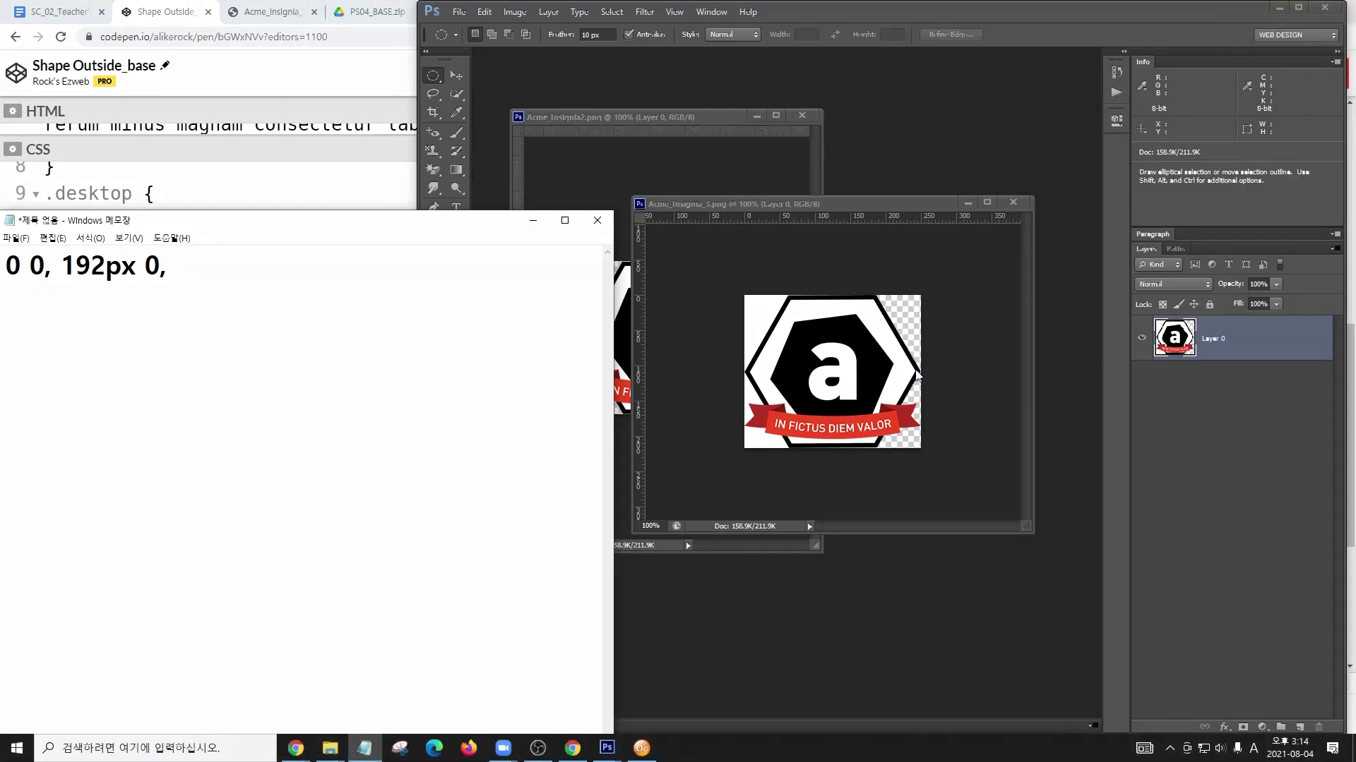
{"action": "left_click", "coordinate": [917, 376]}
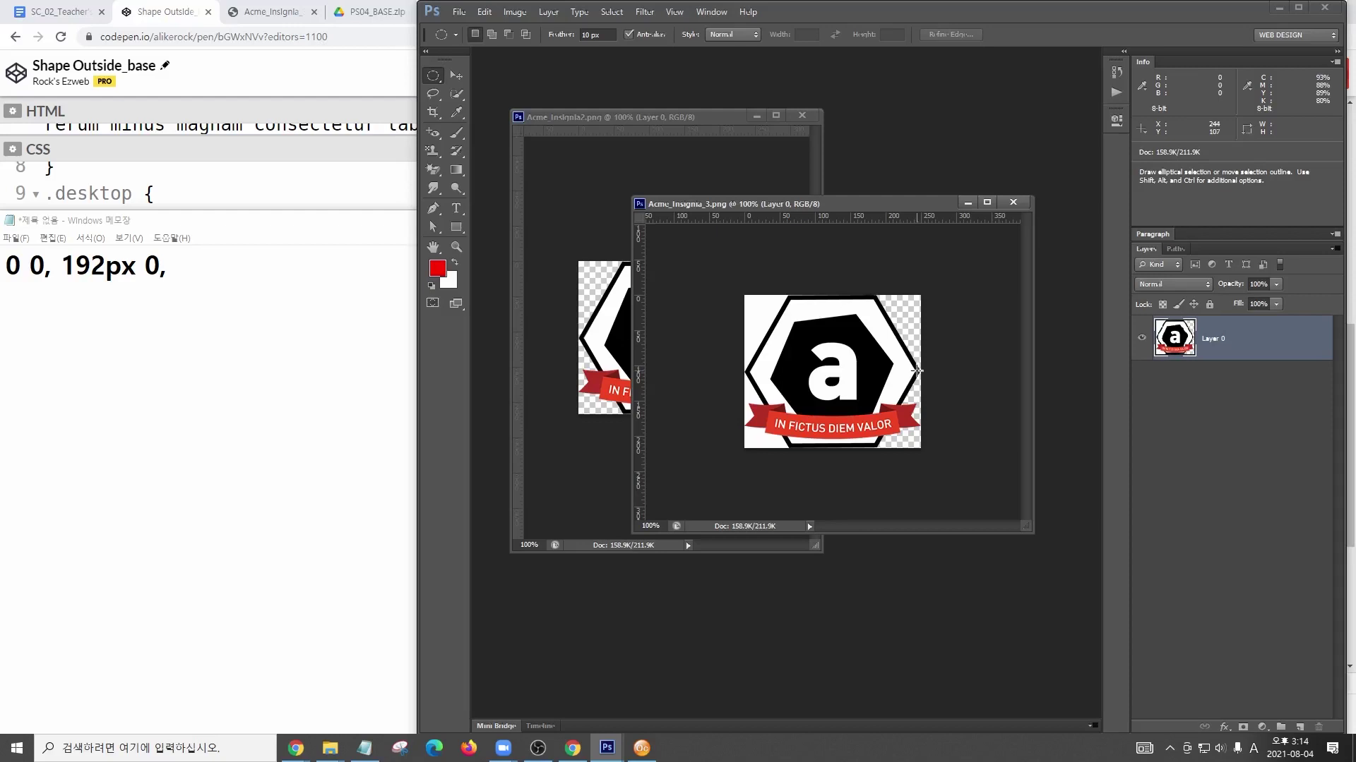
- Record the next measured points, 244px 107px and 242px 147, in the notes
{"action": "left_click", "coordinate": [282, 353]}
{"action": "type", "text": "244px 107px,"}
{"action": "key", "text": "ctrl+F1"}
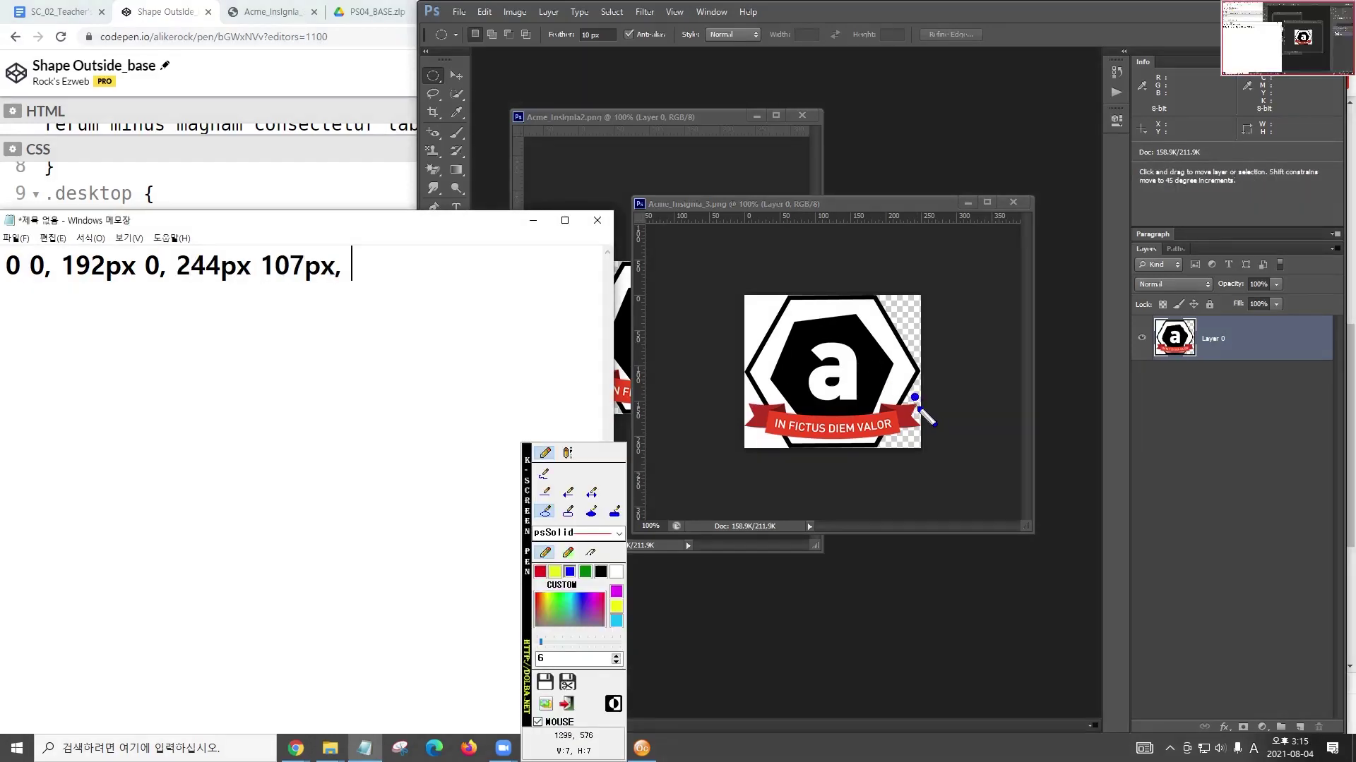
{"action": "key", "text": "ctrl+F1"}
{"action": "left_click", "coordinate": [915, 404]}
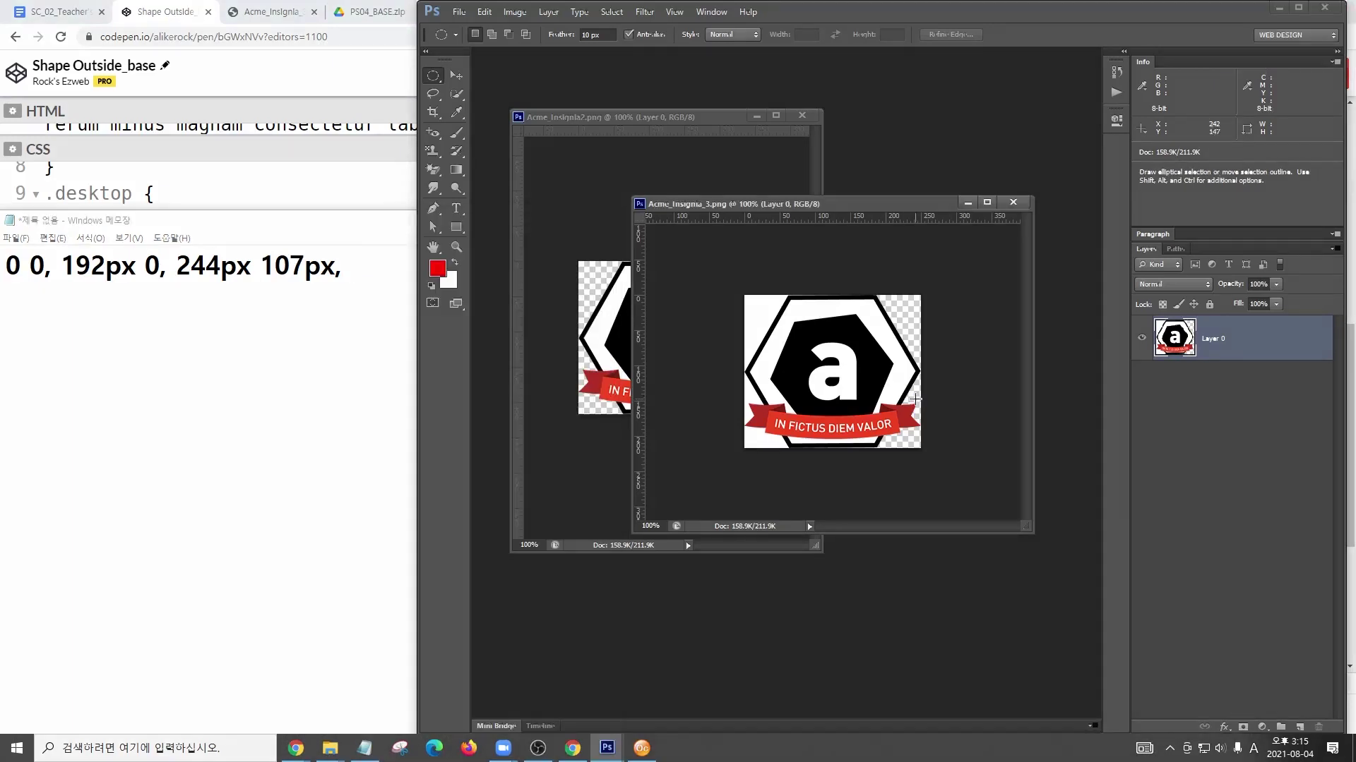
{"action": "left_click", "coordinate": [364, 748]}
{"action": "type", "text": "242px 147"}
- Measure the lower side and banner, adding 'px, 242px 246px 185px,' to the notes
{"action": "left_click", "coordinate": [918, 425]}
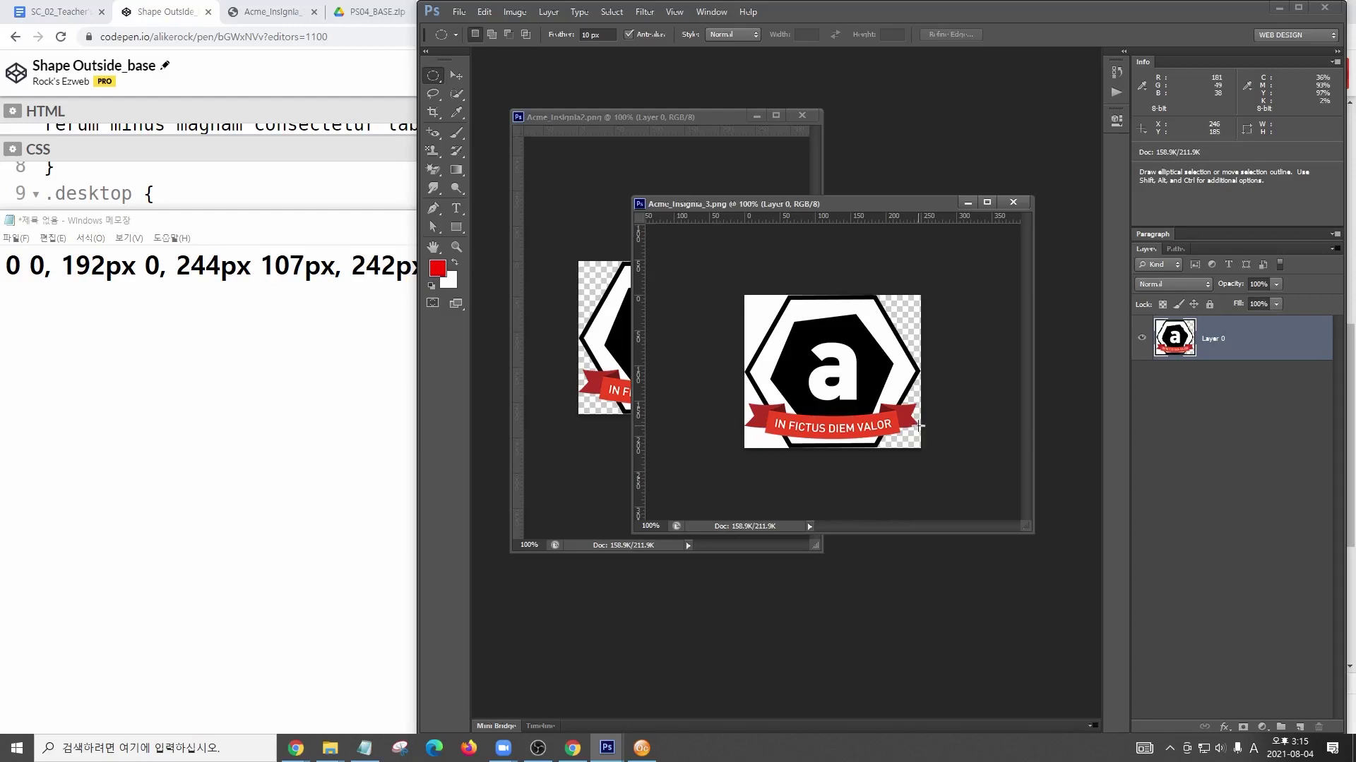
{"action": "left_click", "coordinate": [364, 748]}
{"action": "type", "text": "px, 242px 246px 185px,"}
{"action": "left_click", "coordinate": [896, 439]}
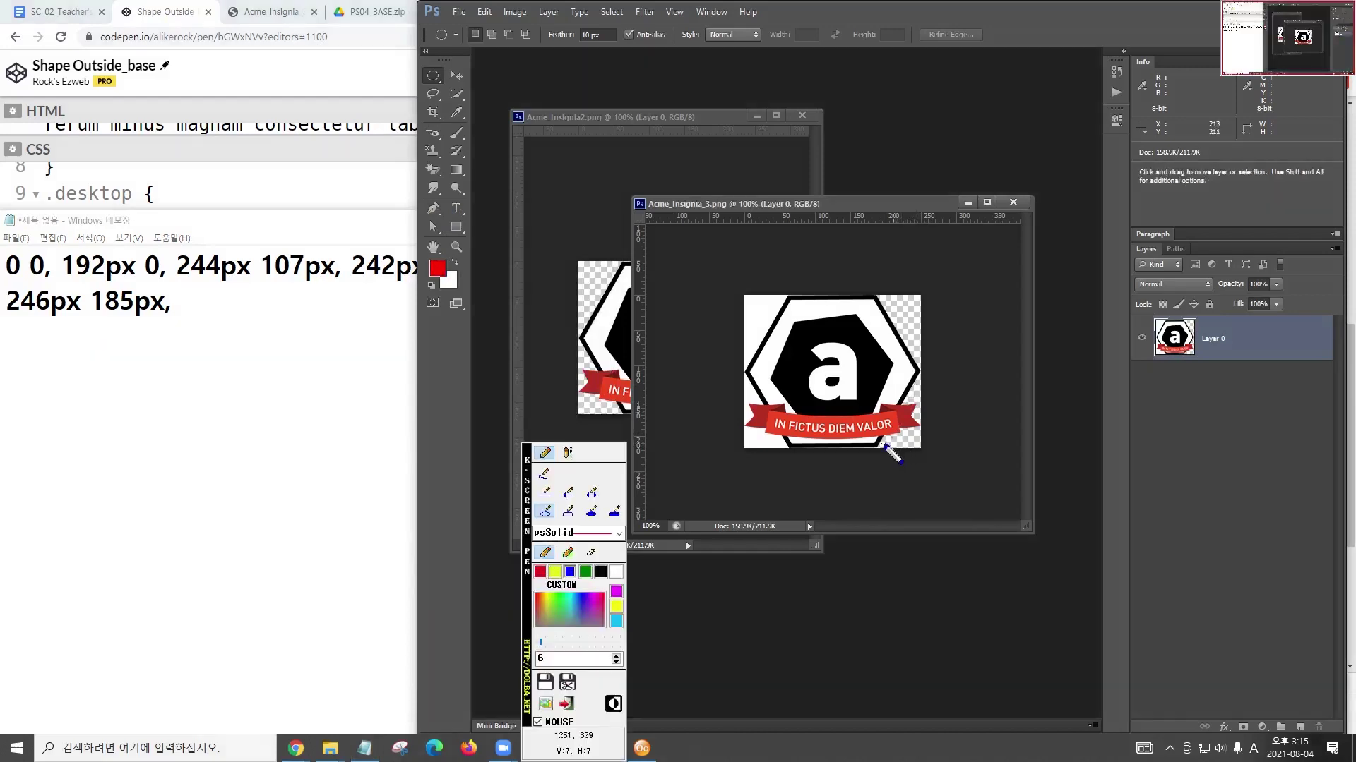
{"action": "left_click_drag", "start_coordinate": [883, 444], "coordinate": [886, 448]}
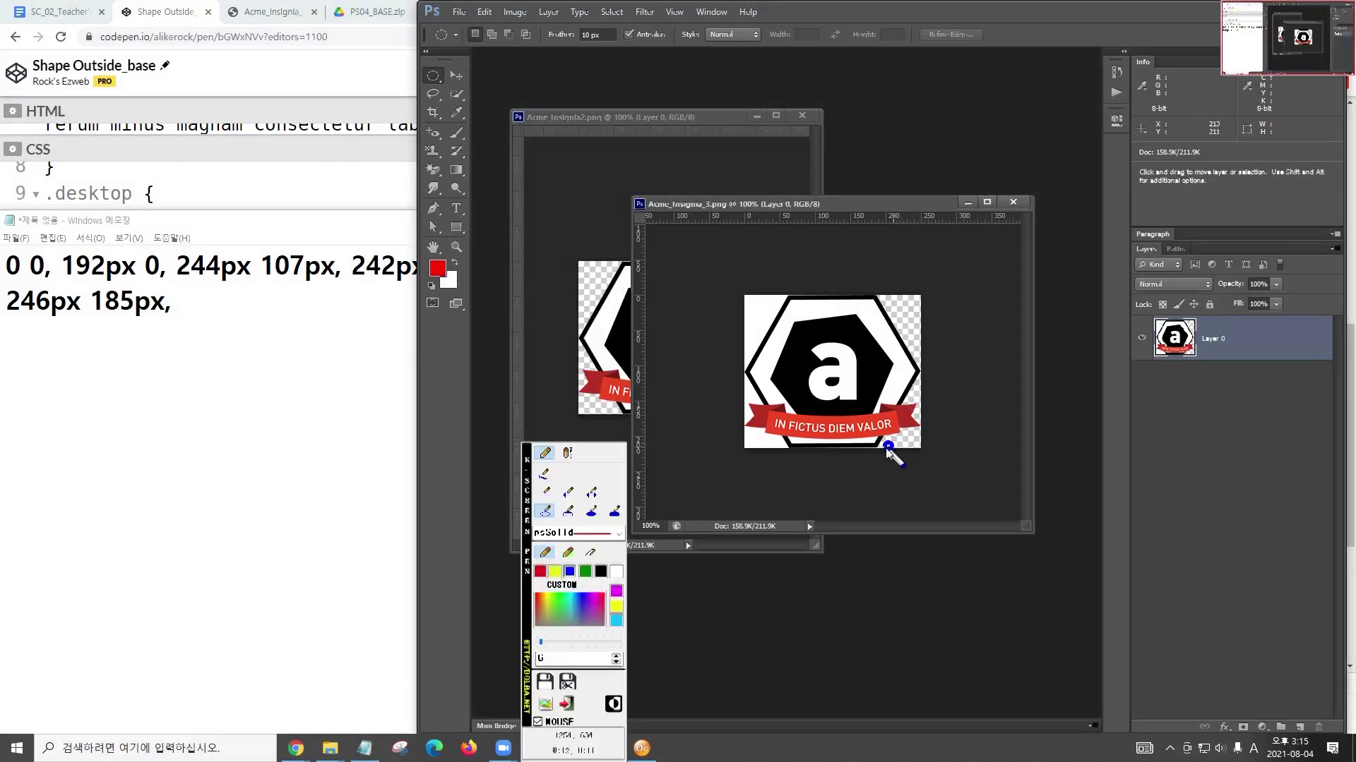
{"action": "key", "text": "Escape"}
{"action": "key", "text": "alt+Tab"}
- Add the final points 199px 215px and 0 215px to the coordinate list
{"action": "type", "text": "199px 215px"}
{"action": "key", "text": "alt+Tab"}
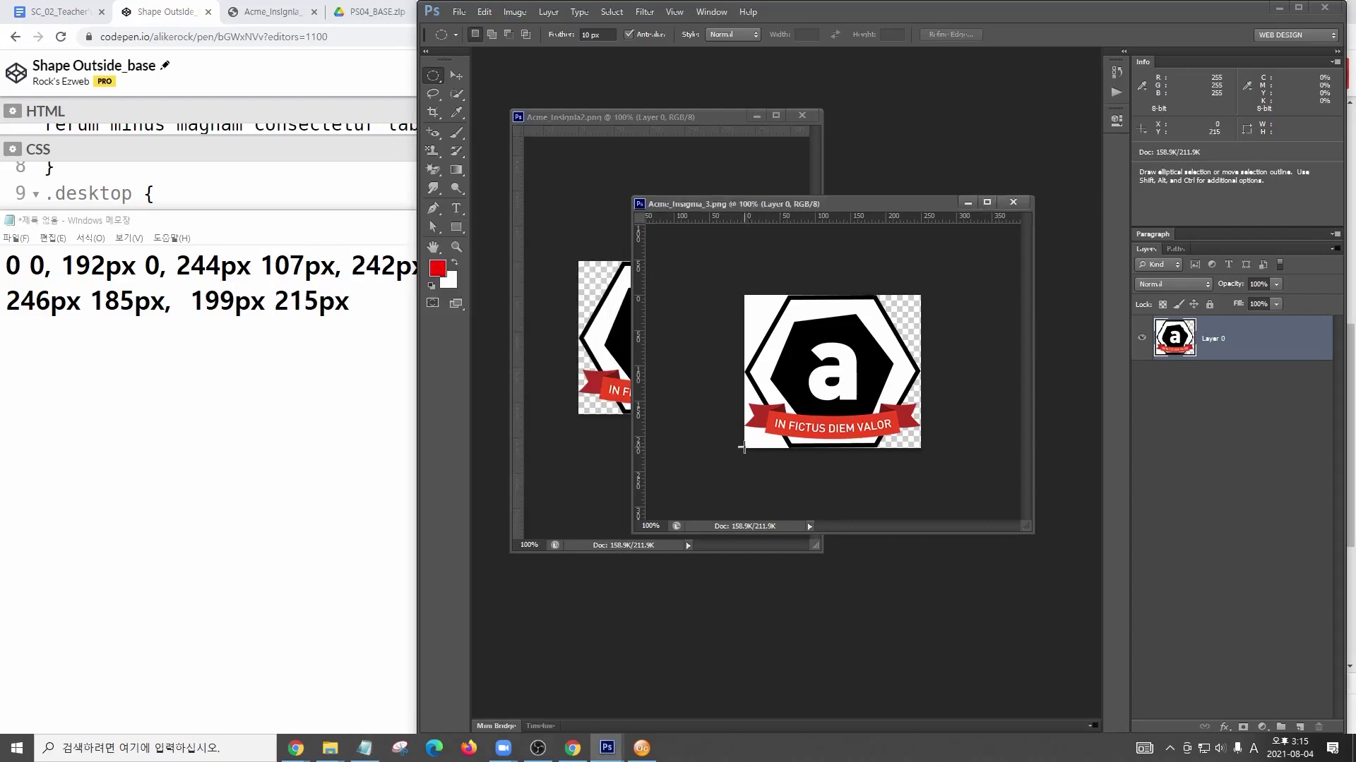
{"action": "key", "text": "alt+Tab"}
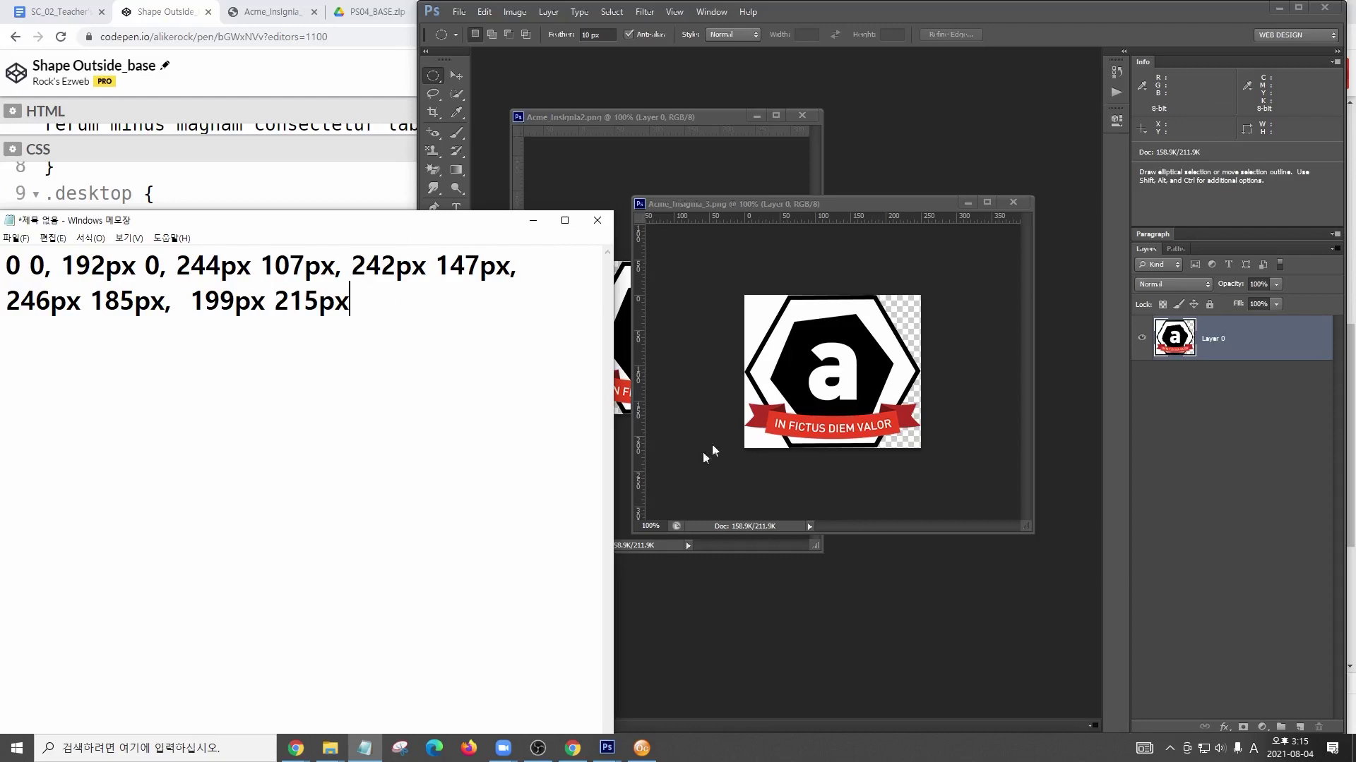
{"action": "key", "text": "alt+Tab"}
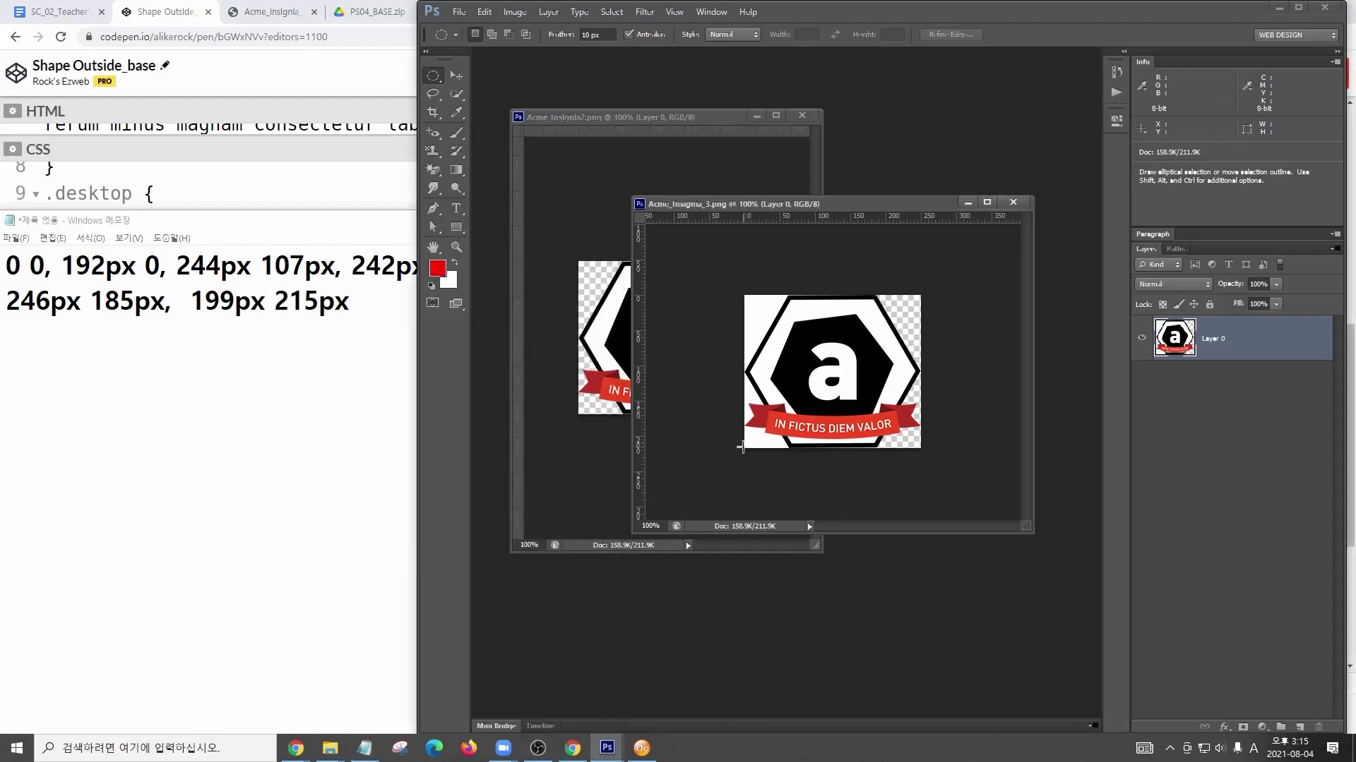
{"action": "left_click", "coordinate": [380, 295]}
{"action": "type", "text": ", 0 215px"}
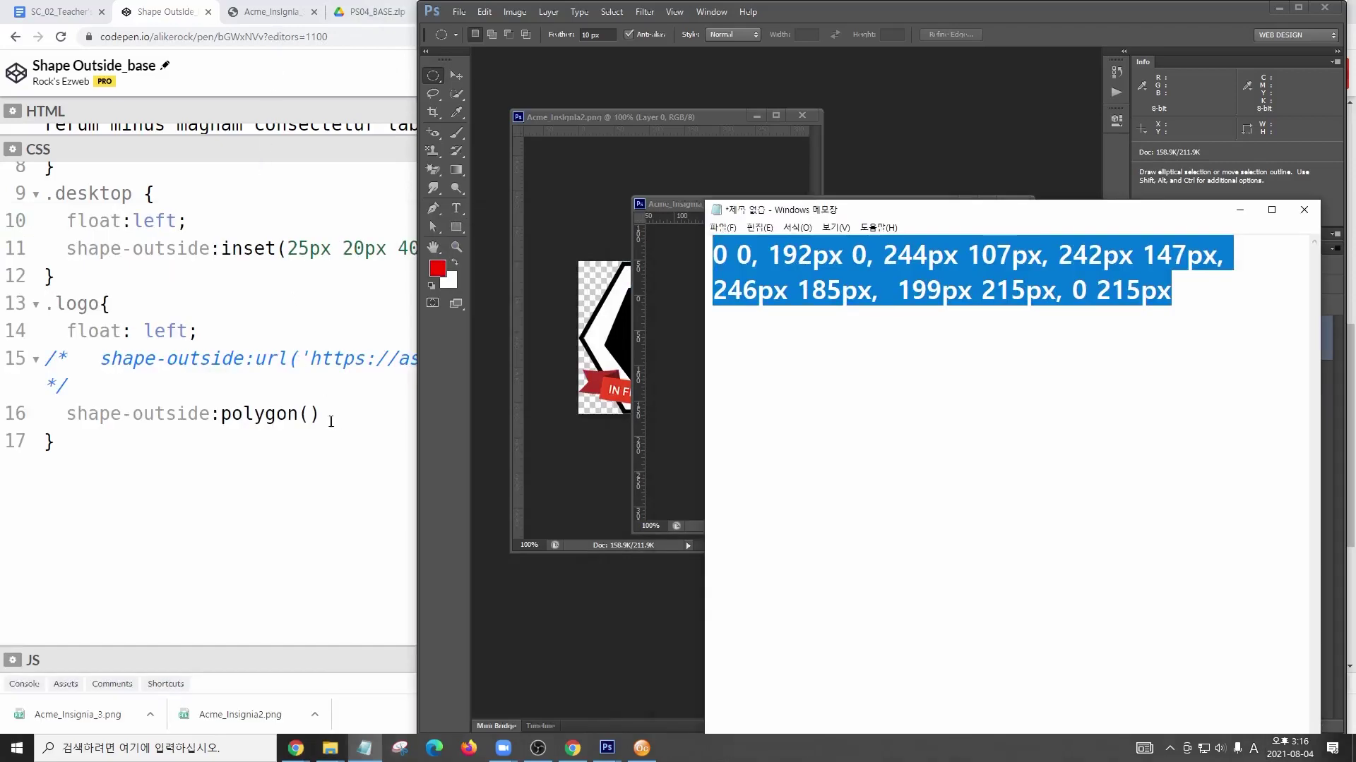
- Paste the measured points into .logo's polygon(), and try then remove margin-right: 10px
{"action": "left_click", "coordinate": [312, 416]}
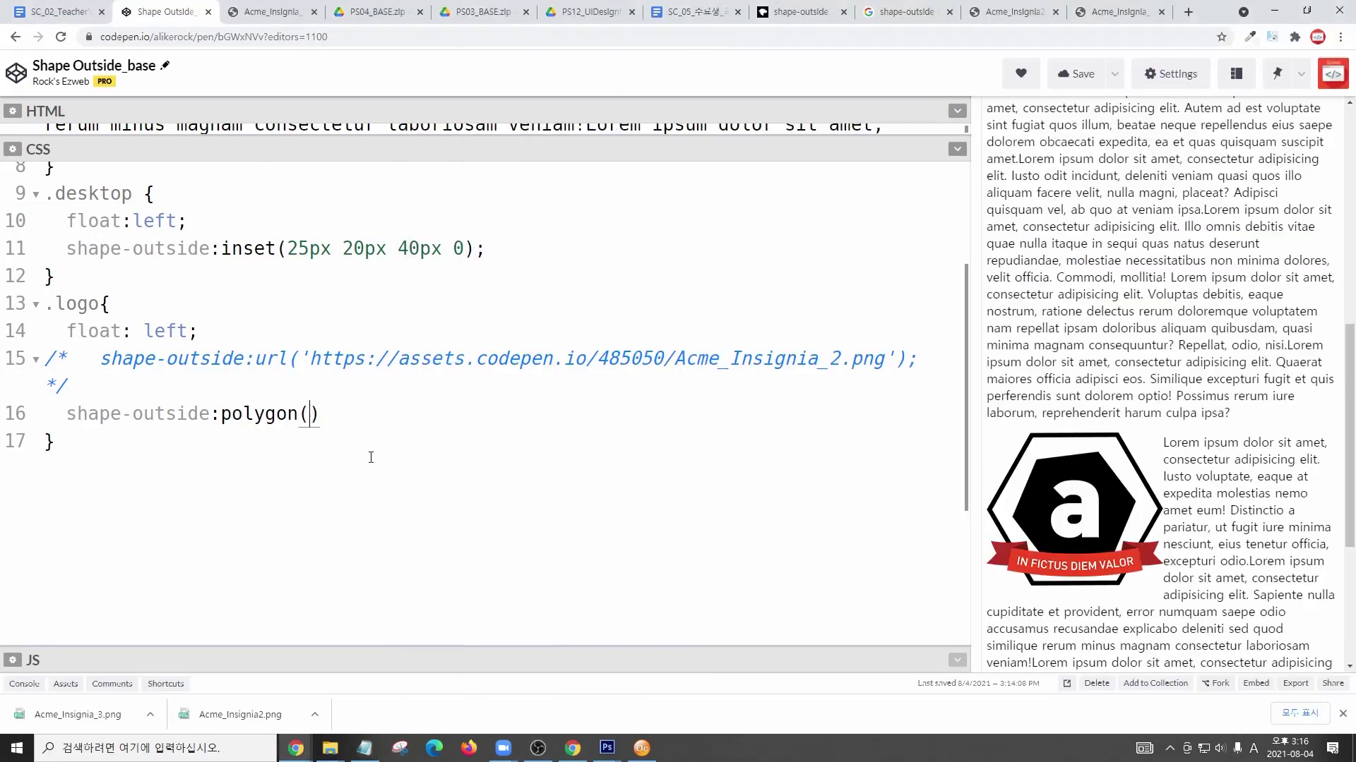
{"action": "type", "text": "0 0, 192px 0, 244px 107px, 242px 147px, 246px 185px, 199px 215px, 0 215px"}
{"action": "left_click", "coordinate": [151, 387]}
{"action": "key", "text": "Return"}
{"action": "type", "text": "mr10px"}
{"action": "key", "text": "Tab"}
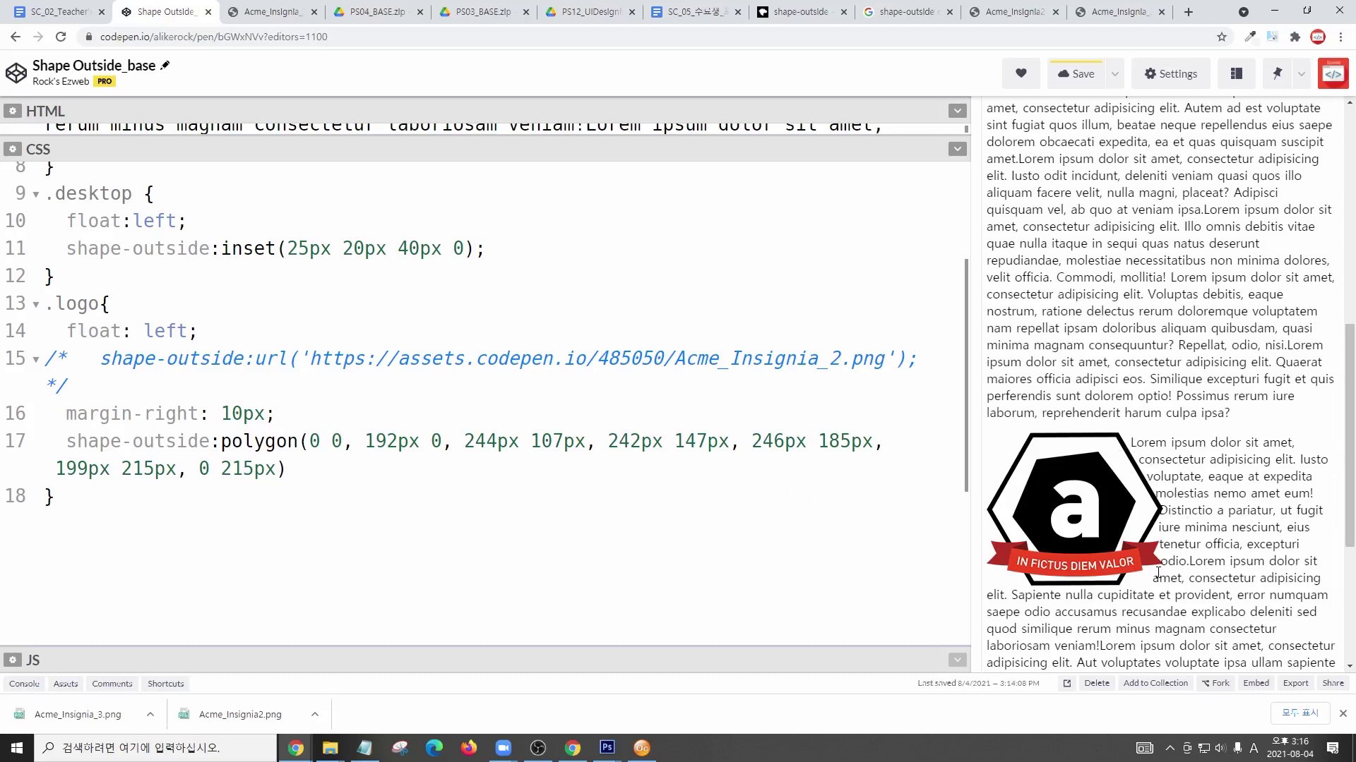
{"action": "key", "text": "shift+Home"}
{"action": "key", "text": "BackSpace"}
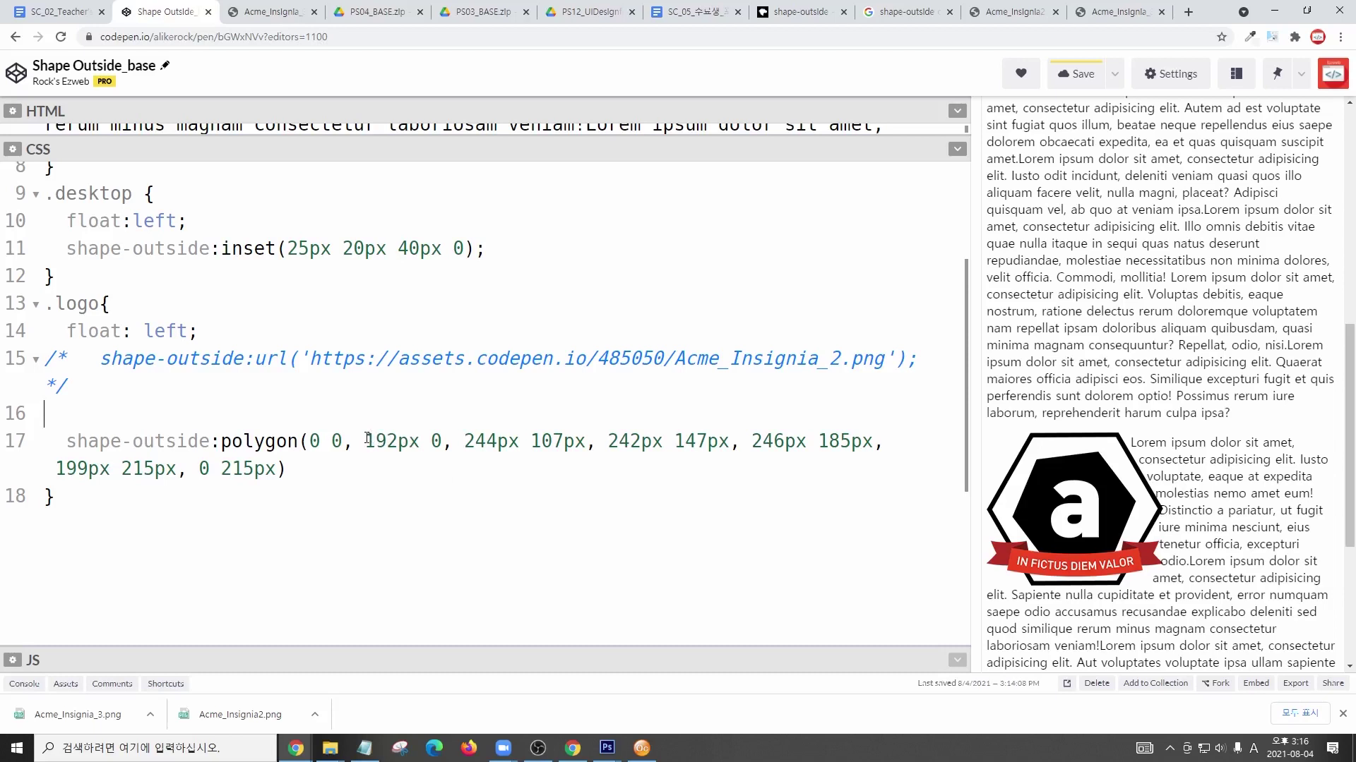
- Nudge the polygon points to 202px 0 and 254px 107px, briefly trying 264px
{"action": "left_click_drag", "start_coordinate": [374, 440], "coordinate": [387, 443]}
{"action": "type", "text": "20"}
{"action": "left_click_drag", "start_coordinate": [484, 444], "coordinate": [475, 442]}
{"action": "type", "text": "5"}
{"action": "key", "text": "BackSpace"}
{"action": "type", "text": "6"}
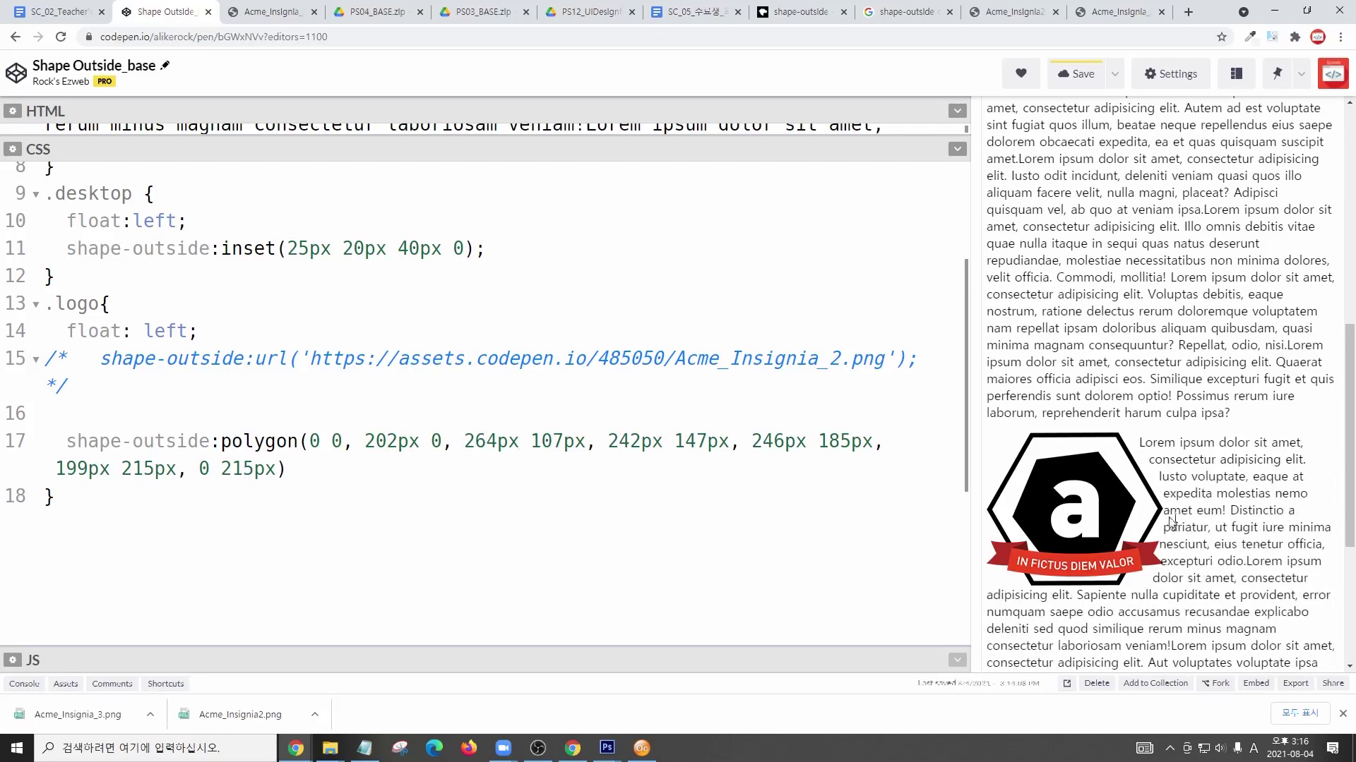
{"action": "key", "text": "BackSpace"}
{"action": "type", "text": "5"}
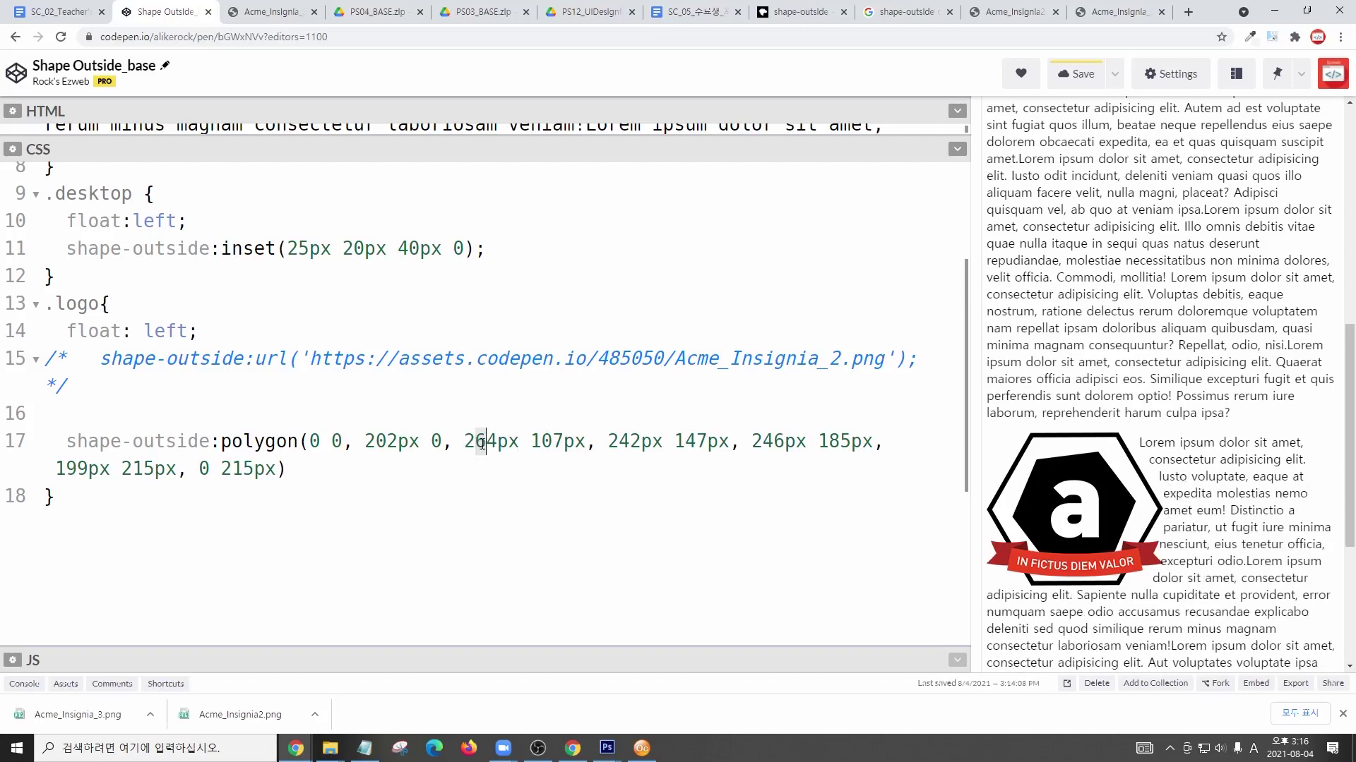